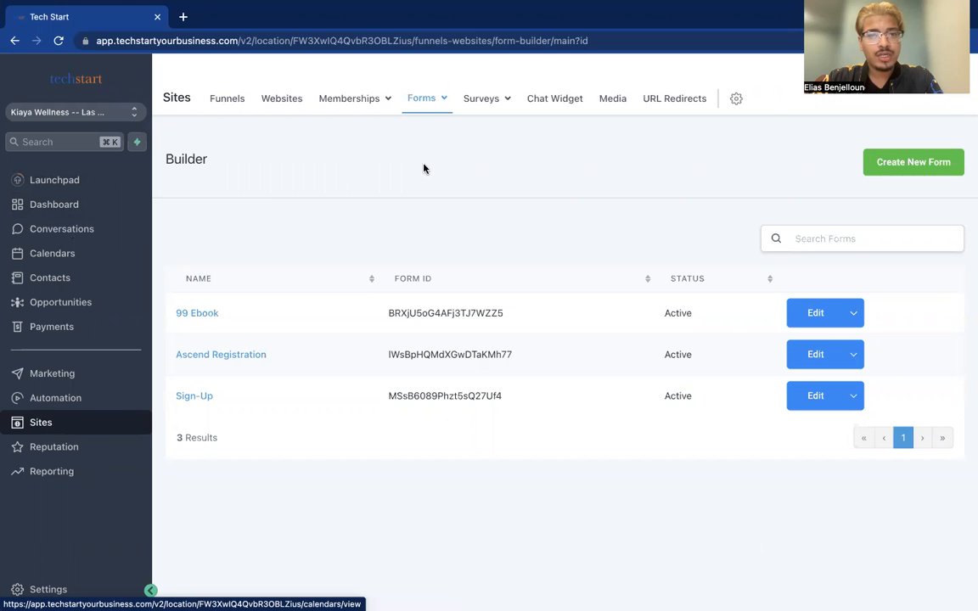
Create a new form and look through the standard fields available for it
{"action": "mouse_move", "coordinate": [432, 109]}
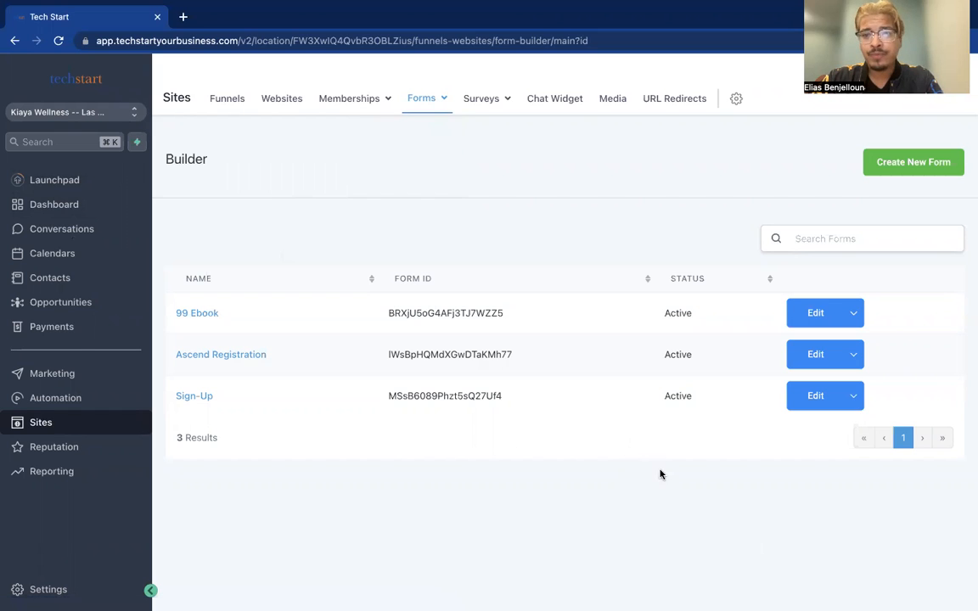
{"action": "left_click", "coordinate": [939, 174]}
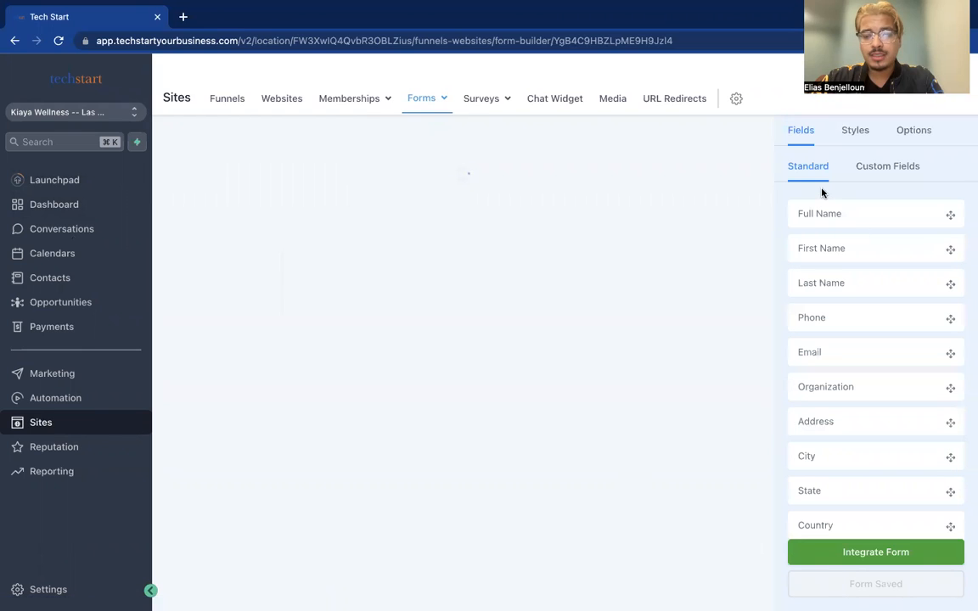
{"action": "scroll", "coordinate": [831, 390], "scroll_direction": "down", "scroll_amount": 1}
{"action": "scroll", "coordinate": [821, 207], "scroll_direction": "up", "scroll_amount": 1}
{"action": "scroll", "coordinate": [849, 364], "scroll_direction": "down", "scroll_amount": 10}
{"action": "scroll", "coordinate": [849, 365], "scroll_direction": "up", "scroll_amount": 10}
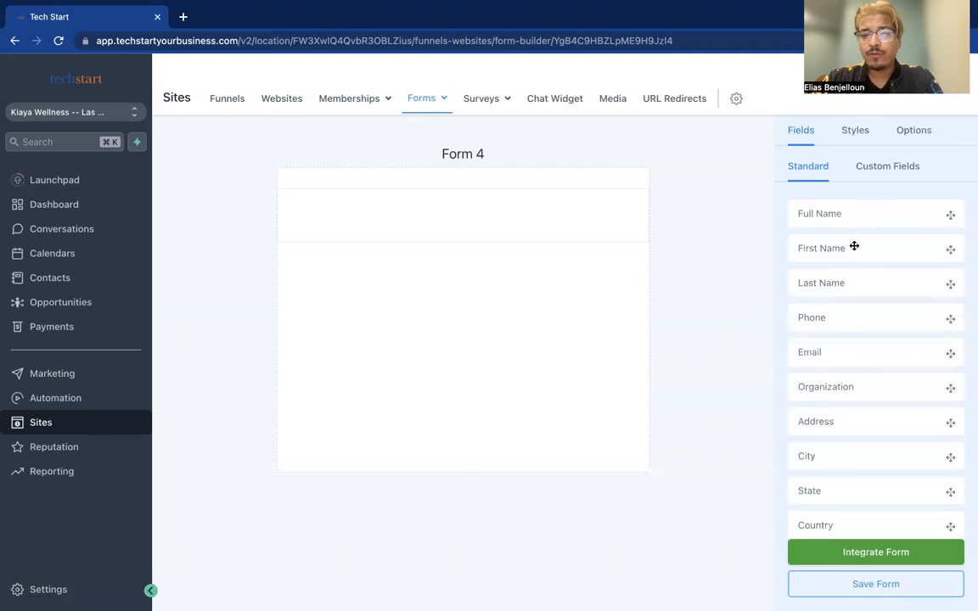
Add the standard First Name, Last Name, Phone and Email fields to the form in that order
{"action": "left_click_drag", "start_coordinate": [854, 246], "coordinate": [594, 223]}
{"action": "left_click_drag", "start_coordinate": [868, 285], "coordinate": [442, 297]}
{"action": "left_click_drag", "start_coordinate": [811, 318], "coordinate": [485, 339]}
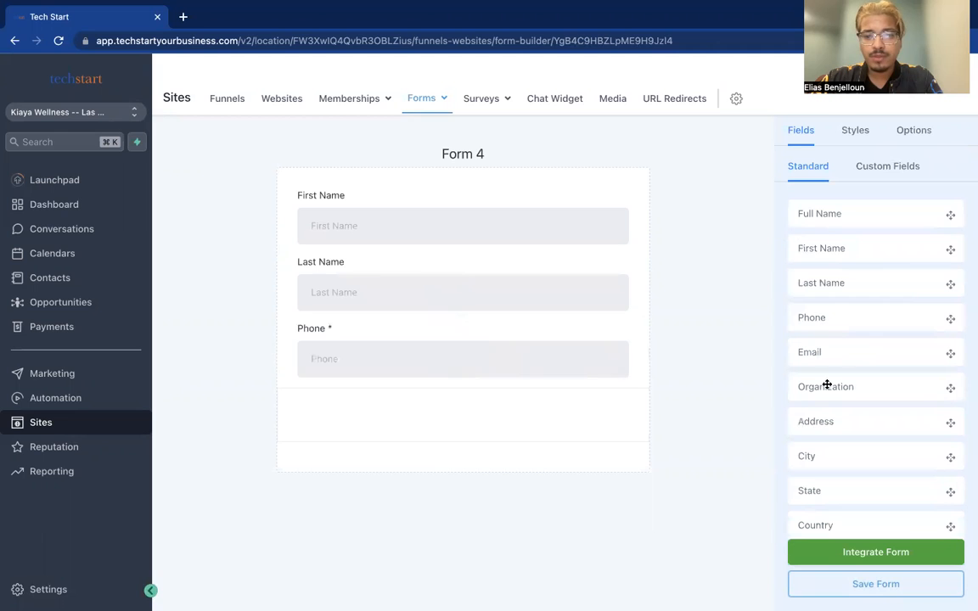
{"action": "left_click_drag", "start_coordinate": [844, 354], "coordinate": [581, 408]}
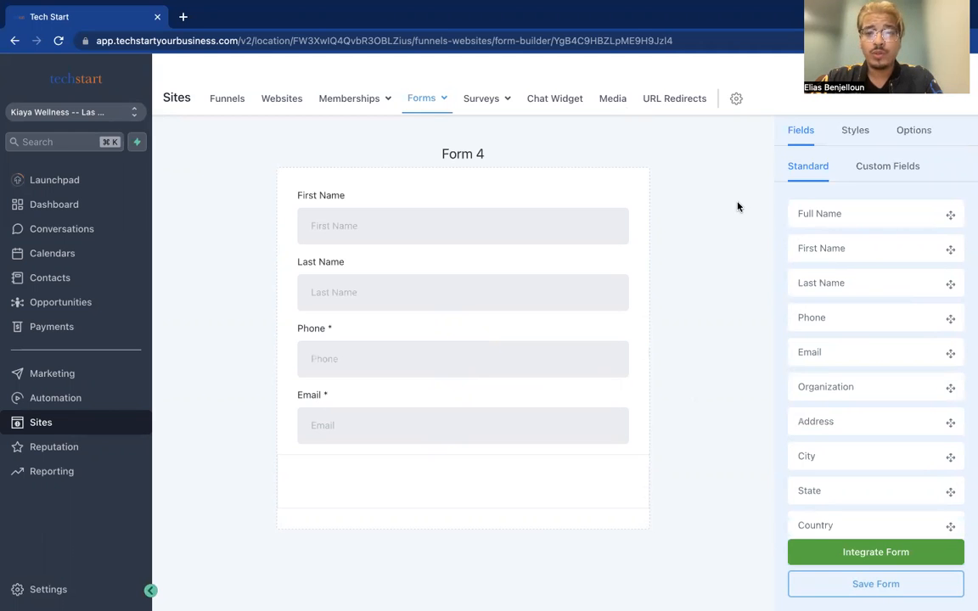
Start a custom field of type Text and name it "How did you hear about us?"
{"action": "left_click", "coordinate": [891, 168]}
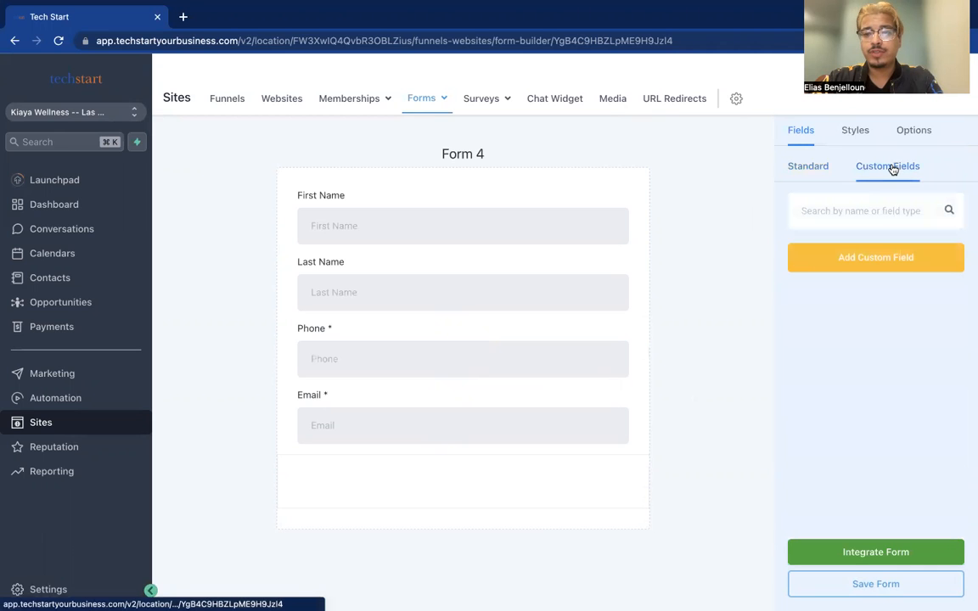
{"action": "left_click", "coordinate": [902, 265]}
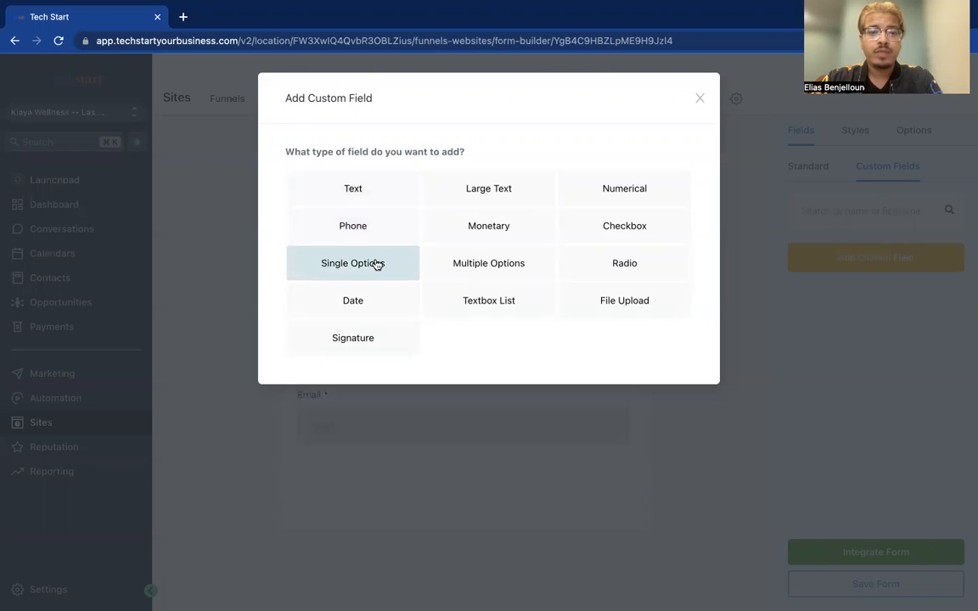
{"action": "left_click", "coordinate": [375, 202]}
{"action": "left_click", "coordinate": [381, 239]}
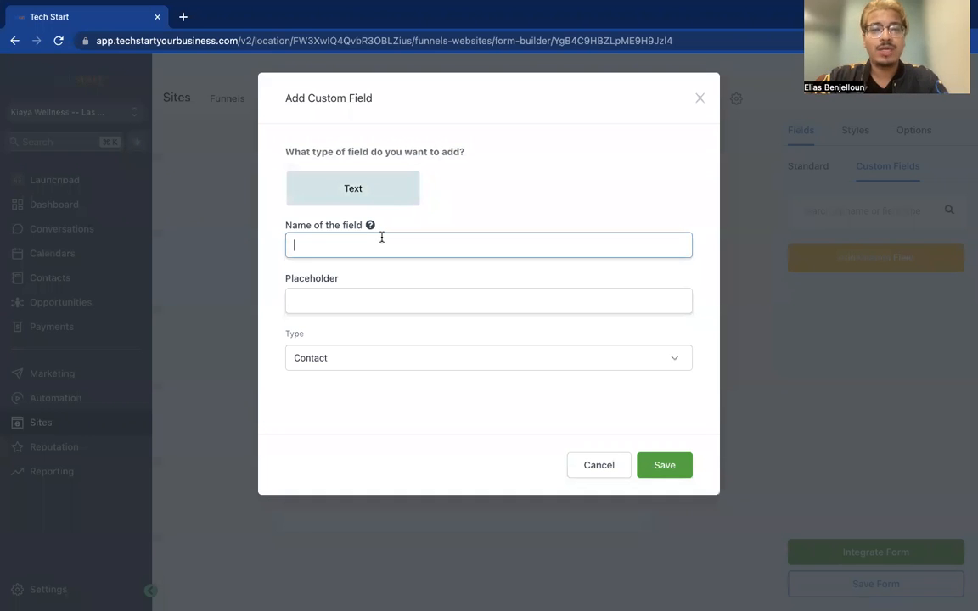
{"action": "type", "text": "How did you hear about us?"}
Prefix the custom field's name with "TEST: "
{"action": "key", "text": "ctrl+a"}
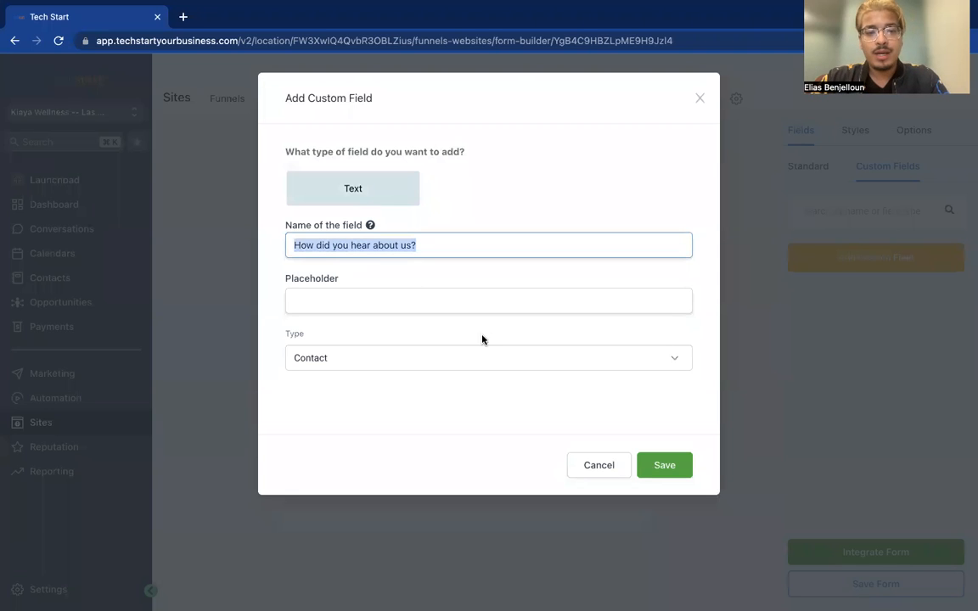
{"action": "key", "text": "Left"}
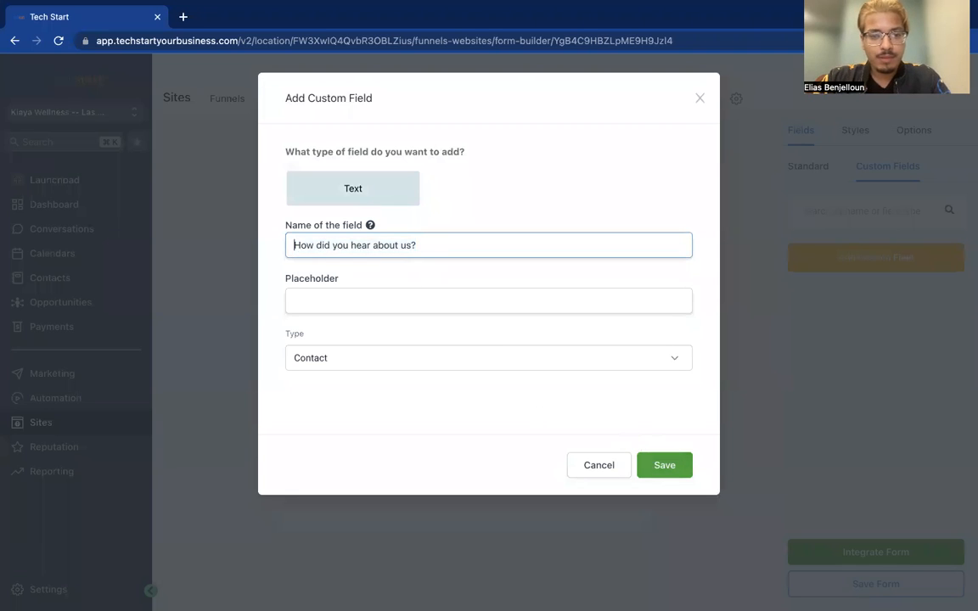
{"action": "type", "text": ";"}
{"action": "key", "text": "super+z"}
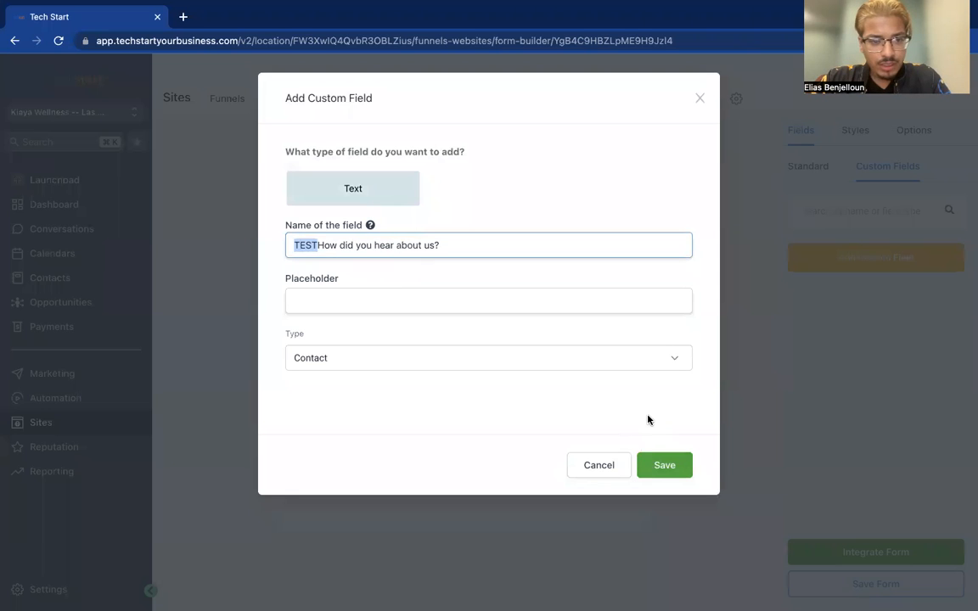
{"action": "key", "text": "Right"}
{"action": "type", "text": ":"}
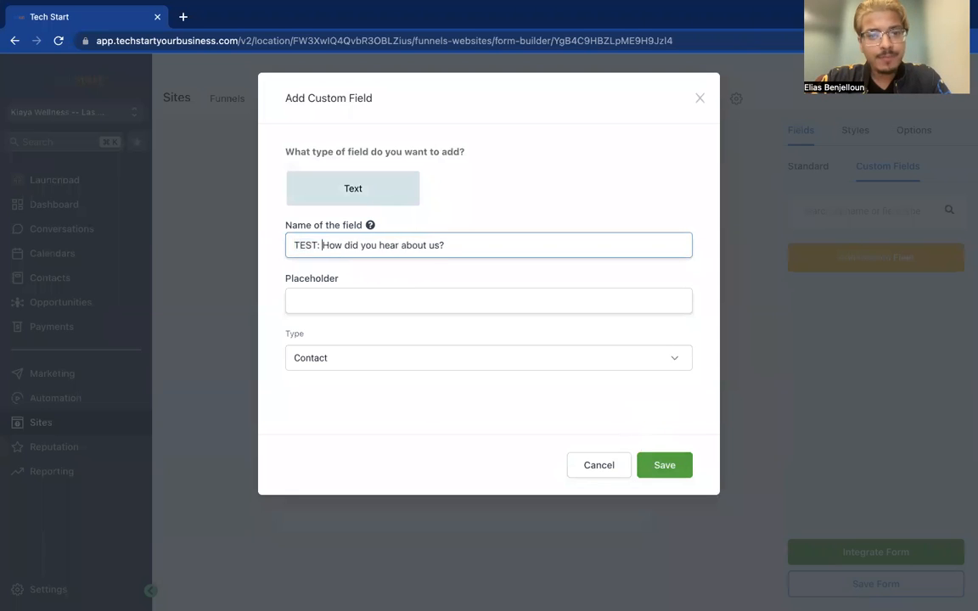
Copy the full field name and save the custom text field
{"action": "key", "text": "super+a"}
{"action": "key", "text": "ctrl+c"}
{"action": "left_click", "coordinate": [689, 466]}
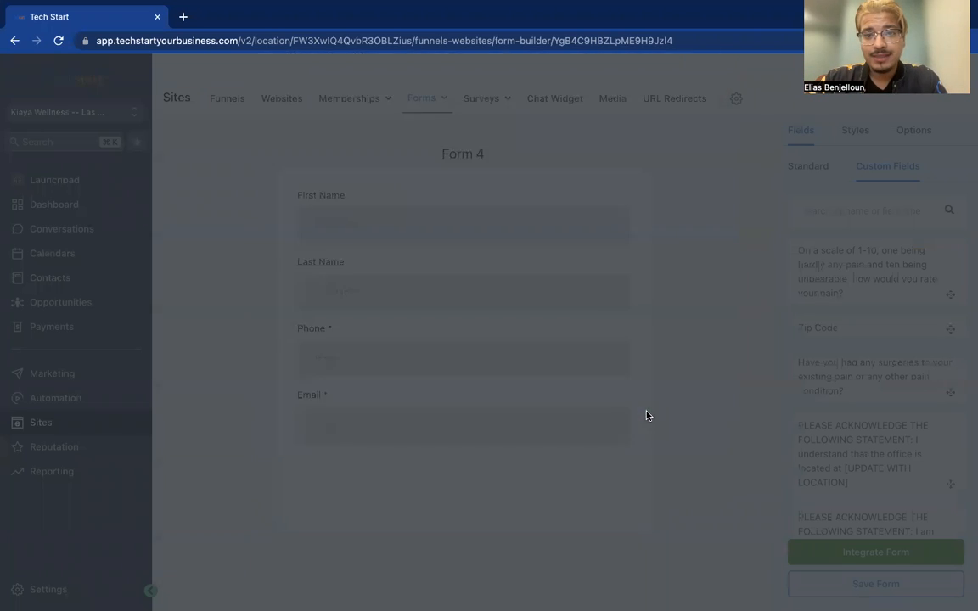
Start another custom field of type Single Options, reusing the copied name "TEST: How did you hear about us?"
{"action": "scroll", "coordinate": [855, 452], "scroll_direction": "down", "scroll_amount": 1}
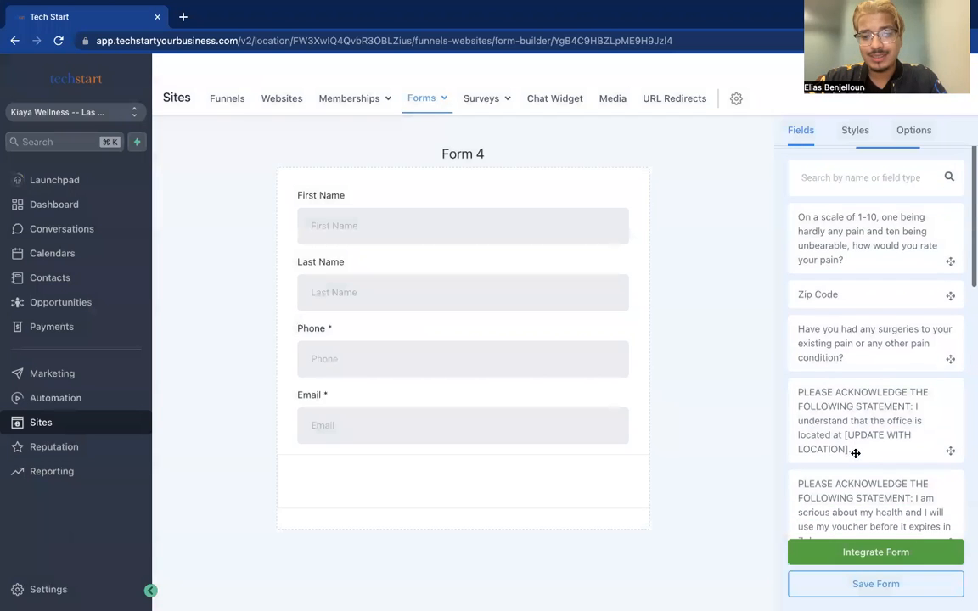
{"action": "scroll", "coordinate": [875, 508], "scroll_direction": "down", "scroll_amount": 5}
{"action": "left_click", "coordinate": [875, 501]}
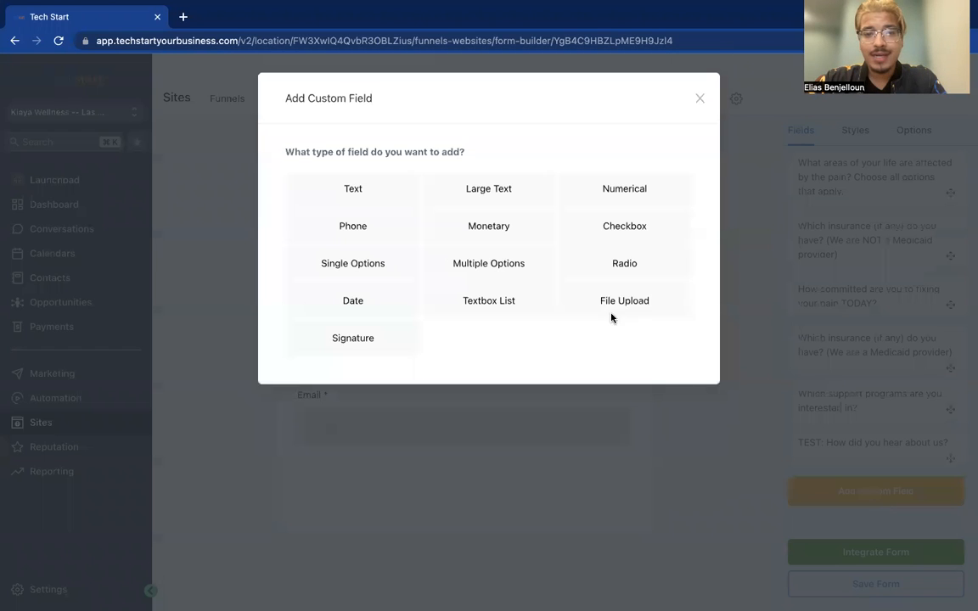
{"action": "left_click", "coordinate": [389, 261]}
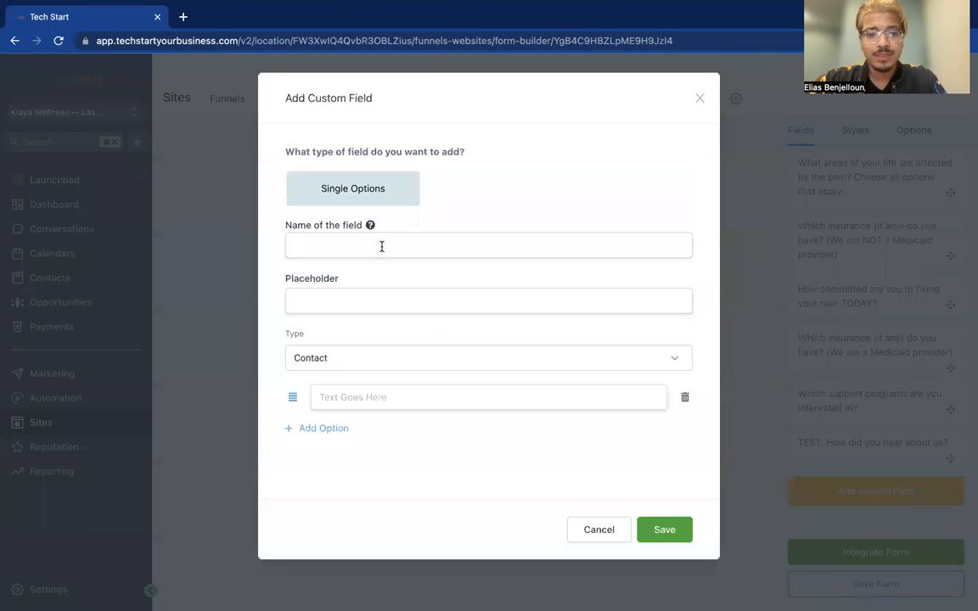
{"action": "left_click", "coordinate": [381, 246]}
{"action": "key", "text": "ctrl+v"}
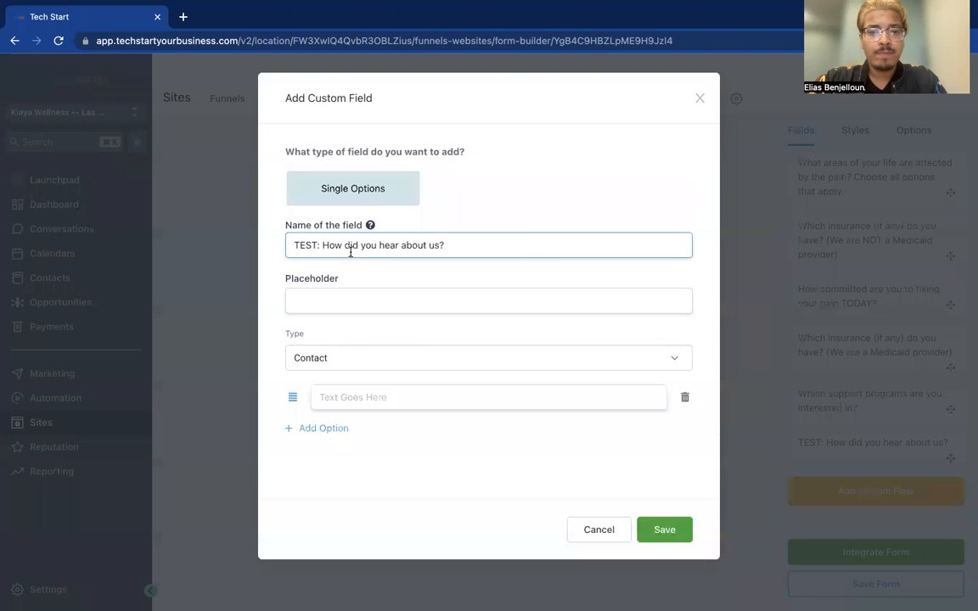
Give the single-options field the choices Facebook, Google and Referral, and try to save it
{"action": "left_click", "coordinate": [329, 428]}
{"action": "left_click", "coordinate": [329, 462]}
{"action": "left_click", "coordinate": [399, 397]}
{"action": "type", "text": "Facebook"}
{"action": "key", "text": "Tab"}
{"action": "type", "text": "G"}
{"action": "key", "text": "Tab"}
{"action": "type", "text": "F"}
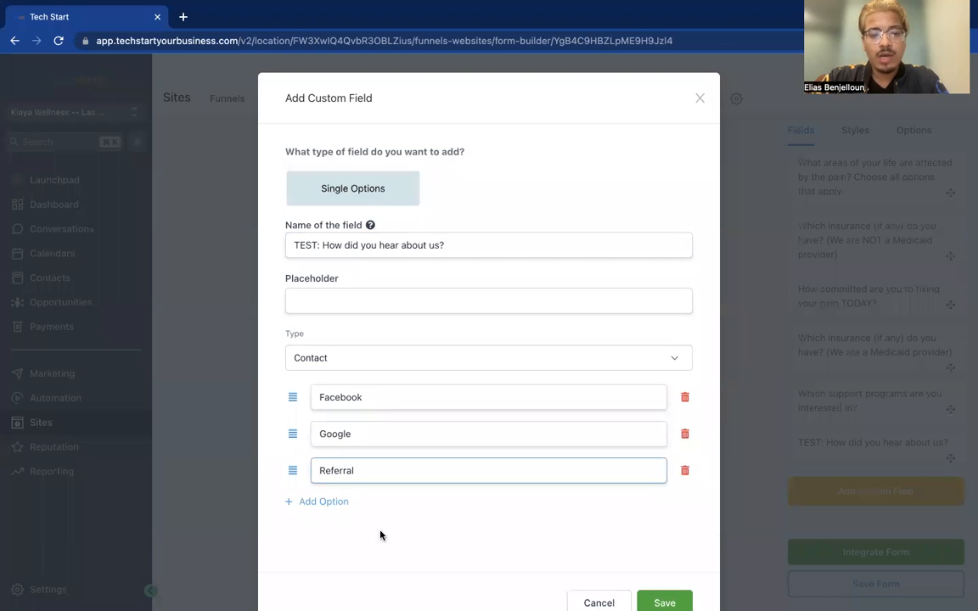
{"action": "scroll", "coordinate": [380, 535], "scroll_direction": "down", "scroll_amount": 1}
{"action": "left_click", "coordinate": [453, 502]}
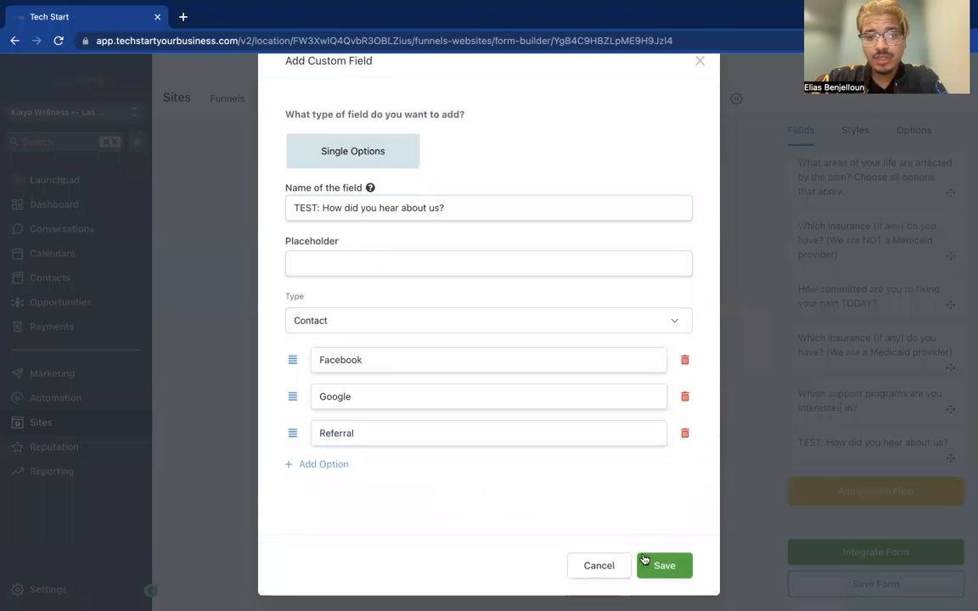
{"action": "left_click", "coordinate": [674, 566]}
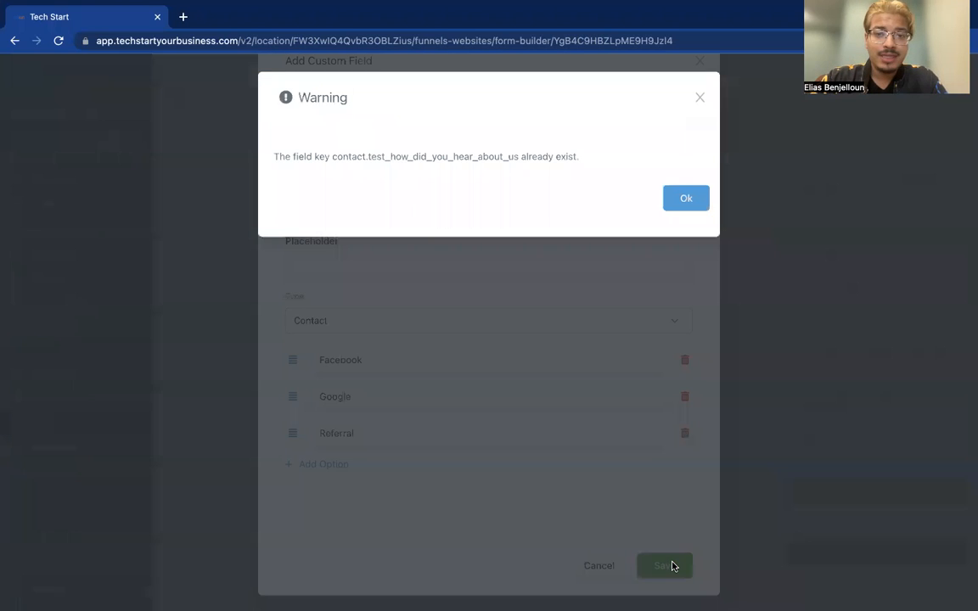
Rename the single-options field to "TEST2: How did you hear about us?" and save it
{"action": "left_click", "coordinate": [686, 208]}
{"action": "left_click", "coordinate": [308, 207]}
{"action": "type", "text": "2"}
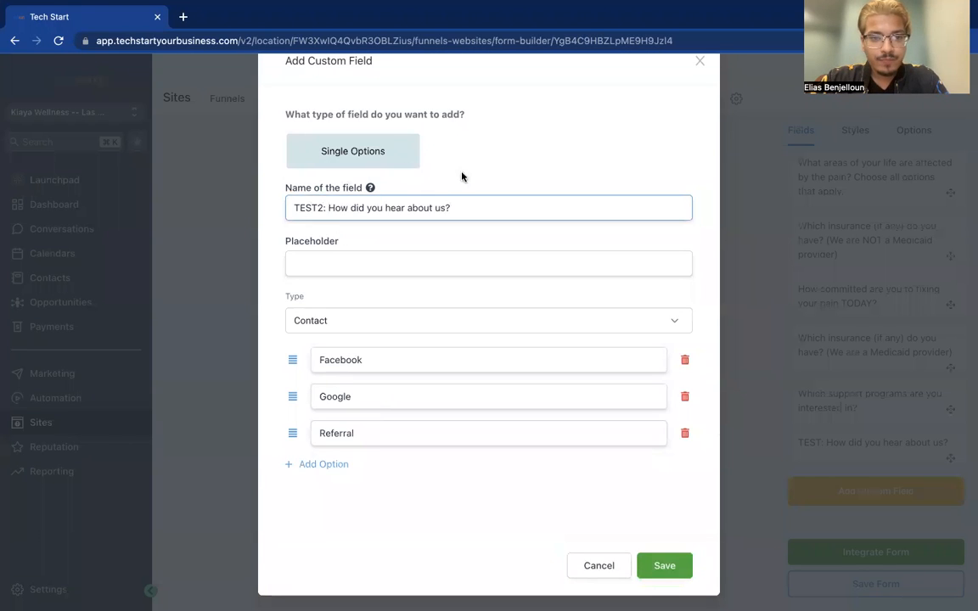
{"action": "left_click", "coordinate": [685, 572]}
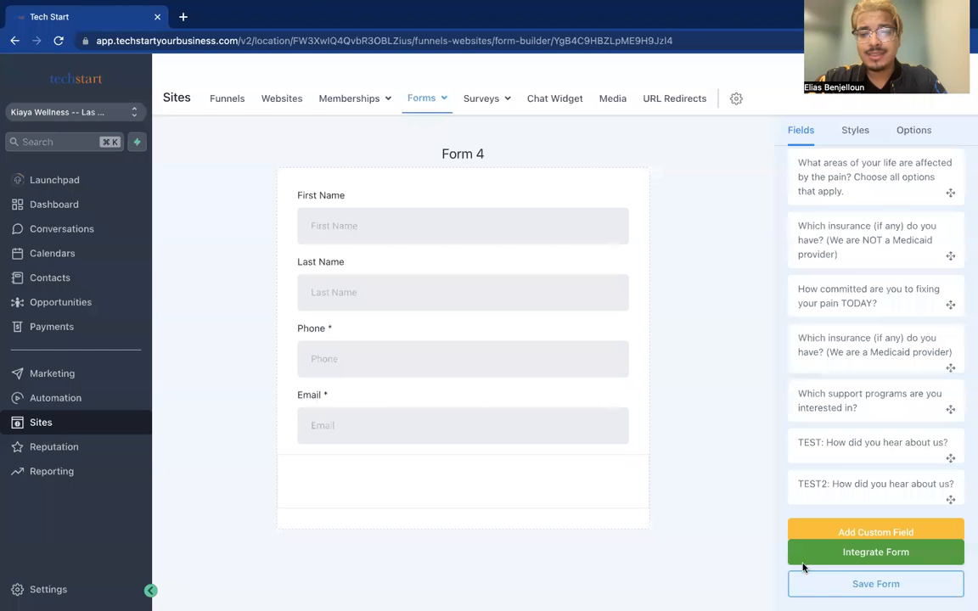
Start a custom field of type File Upload and name it "Upload your resume here"
{"action": "scroll", "coordinate": [867, 488], "scroll_direction": "down", "scroll_amount": 1}
{"action": "left_click", "coordinate": [874, 495]}
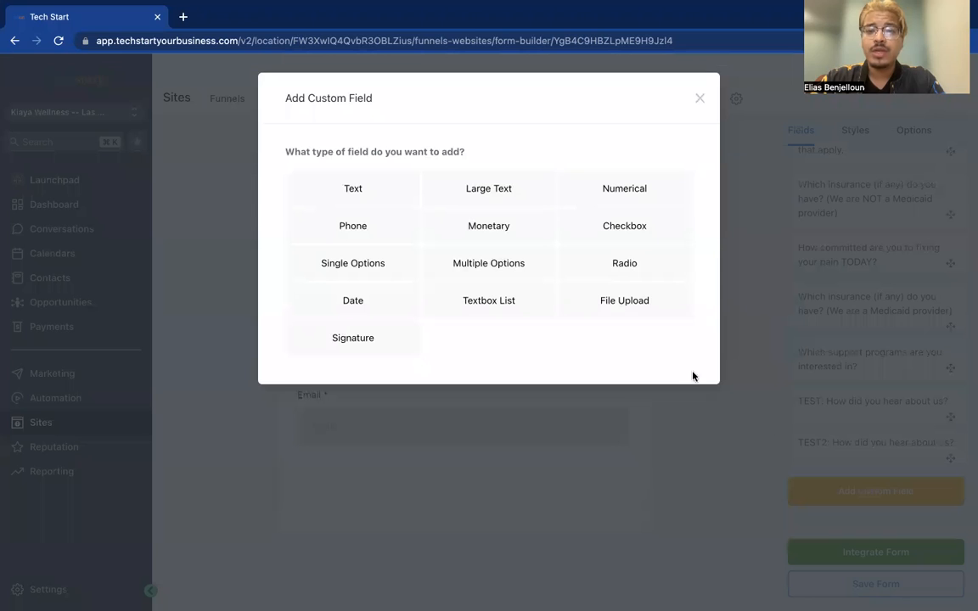
{"action": "left_click", "coordinate": [652, 309]}
{"action": "left_click", "coordinate": [428, 238]}
{"action": "type", "text": "Upload your resume here"}
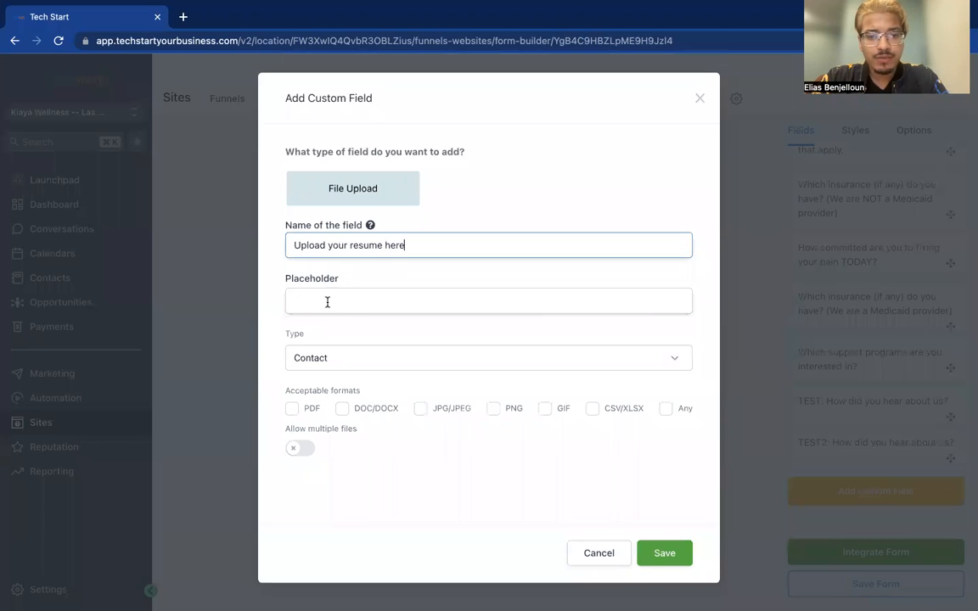
Restrict the upload field to PDF only and allow multiple files with a maximum of 2
{"action": "left_click", "coordinate": [299, 413]}
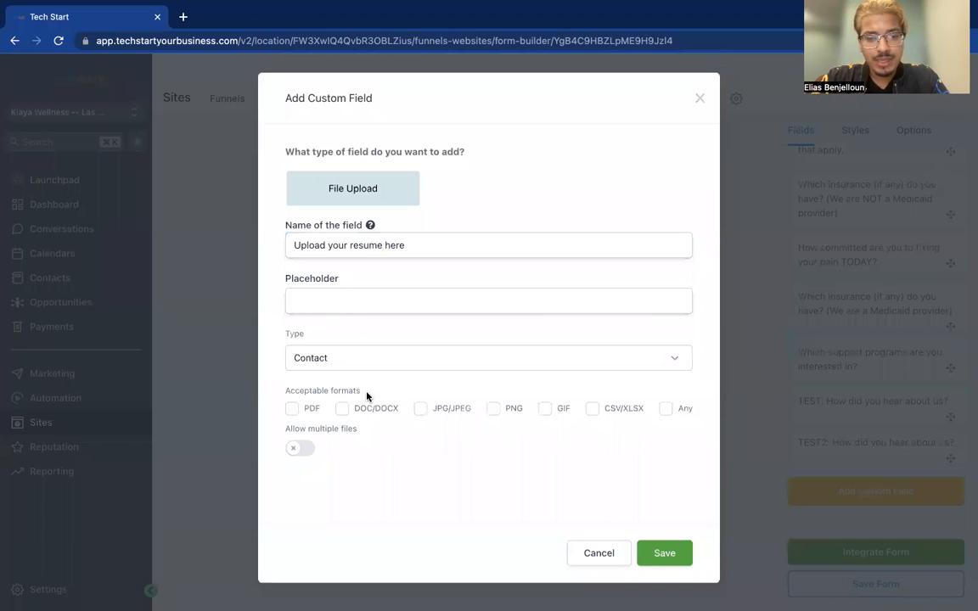
{"action": "left_click", "coordinate": [293, 409]}
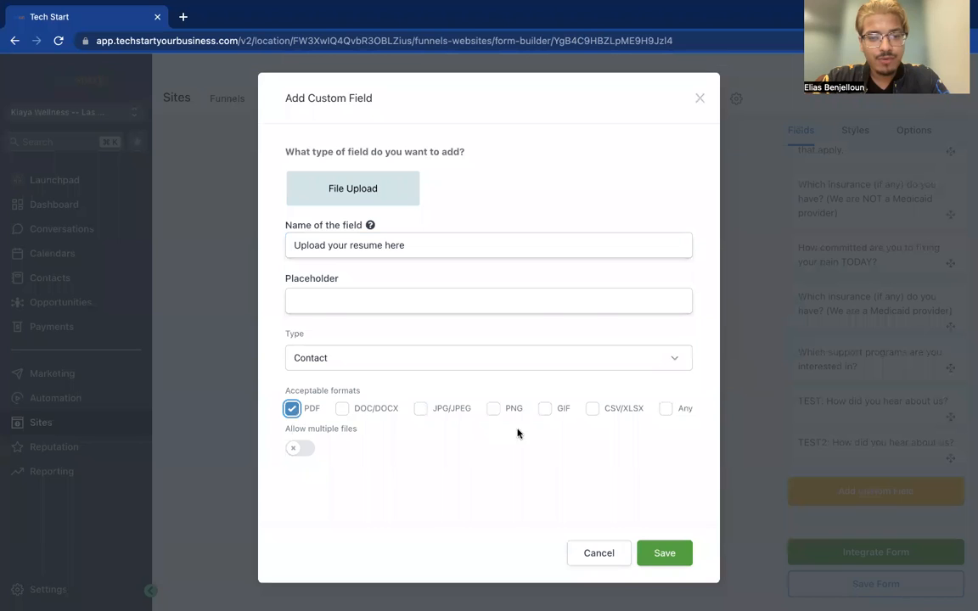
{"action": "left_click", "coordinate": [494, 409]}
{"action": "left_click", "coordinate": [422, 409]}
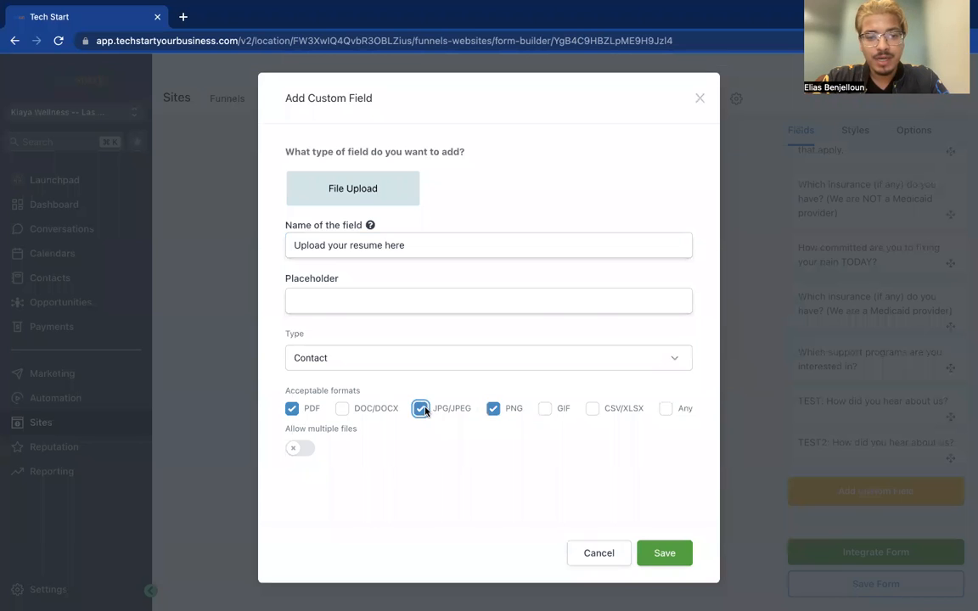
{"action": "left_click", "coordinate": [493, 408]}
{"action": "left_click", "coordinate": [304, 448]}
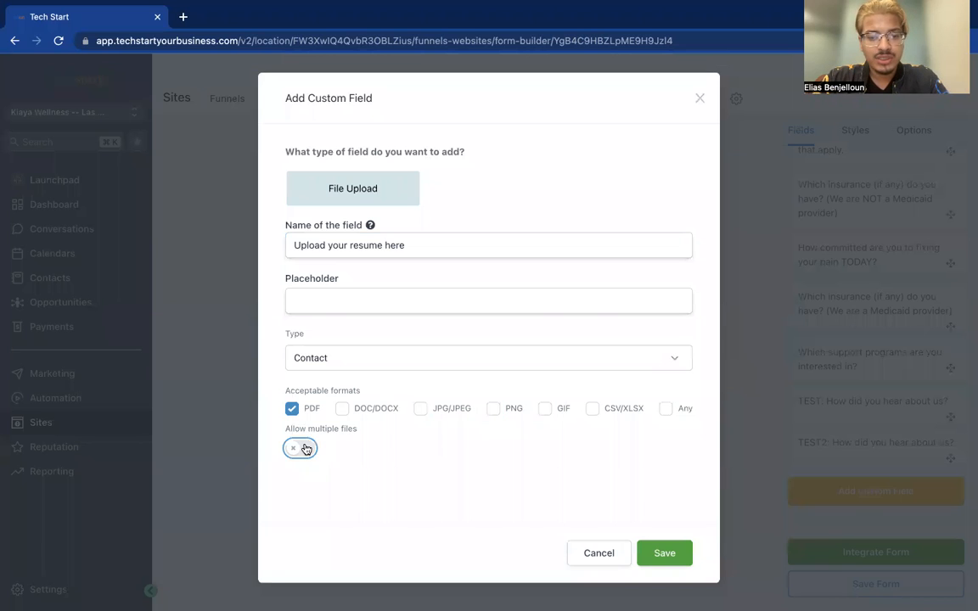
{"action": "left_click", "coordinate": [331, 490]}
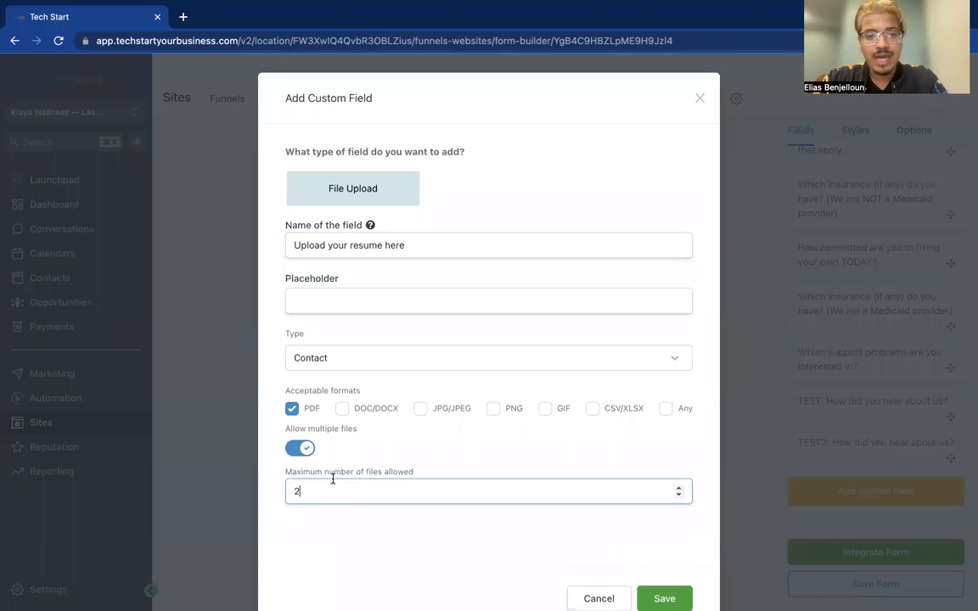
Change the upload field's name to "Upload your resume & cover letter here" and save the field
{"action": "left_click", "coordinate": [388, 245]}
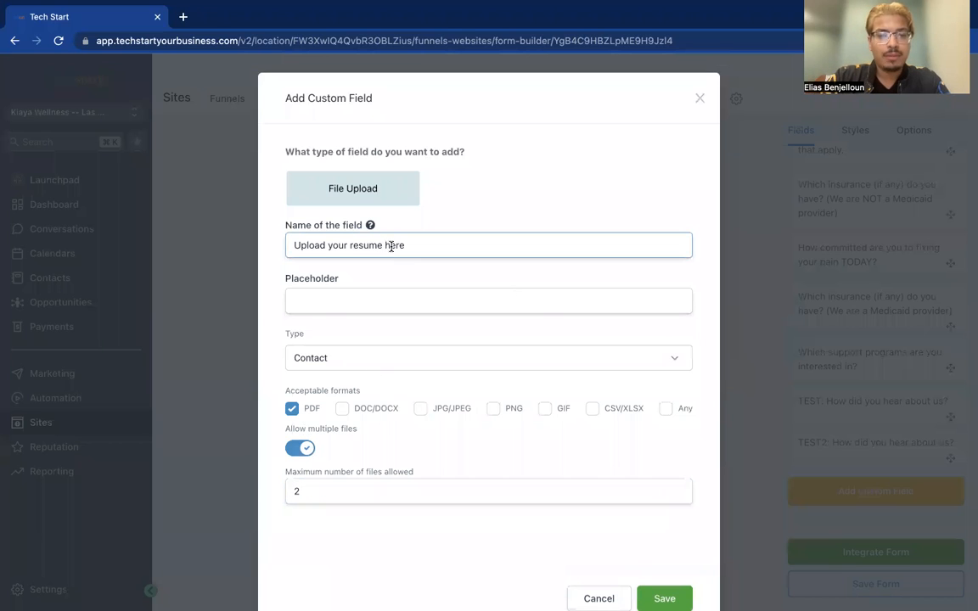
{"action": "type", "text": "& cover letter"}
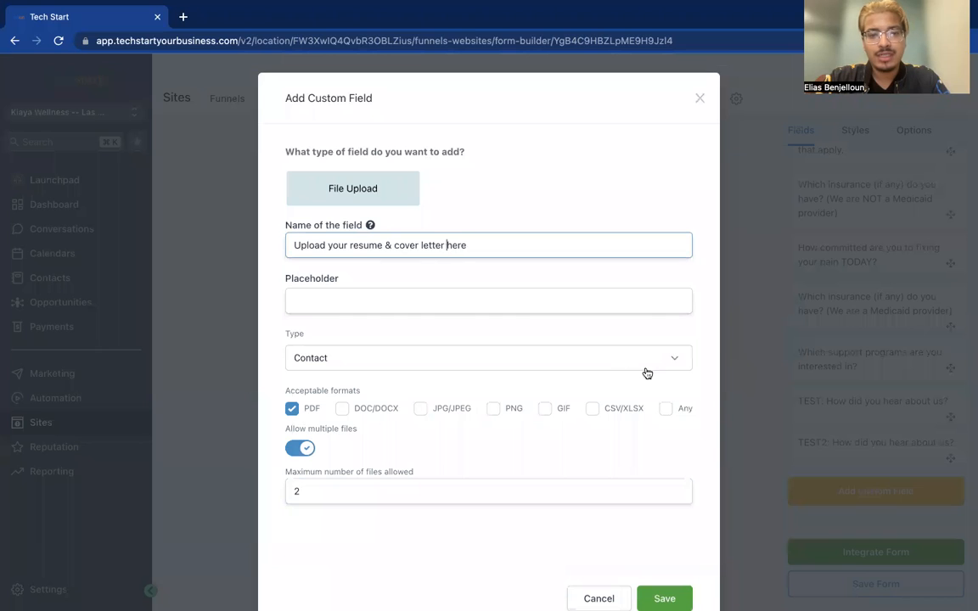
{"action": "left_click", "coordinate": [681, 589]}
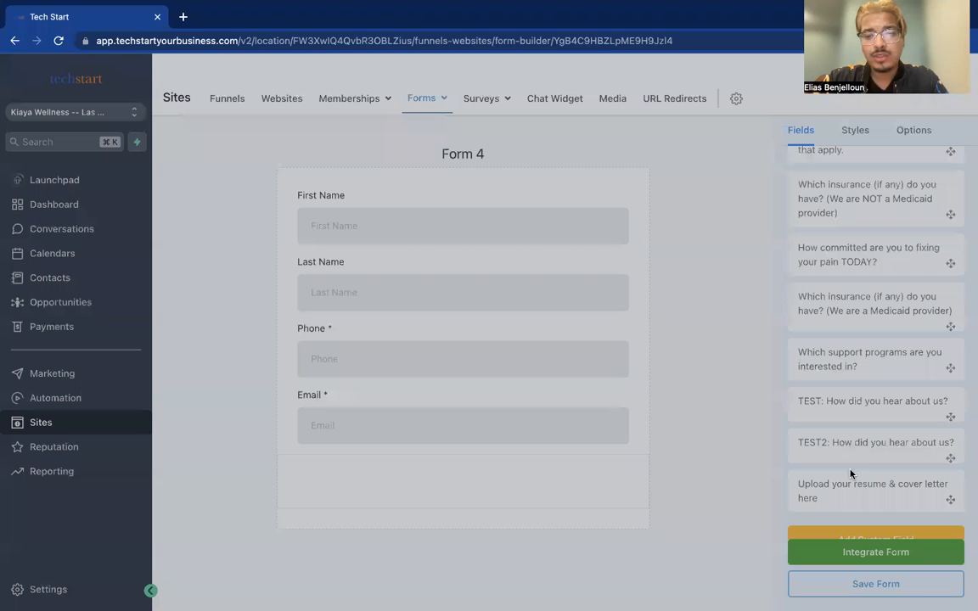
Place the resume and cover letter upload field below Email on the form, and open the form's options
{"action": "left_click_drag", "start_coordinate": [852, 474], "coordinate": [552, 455]}
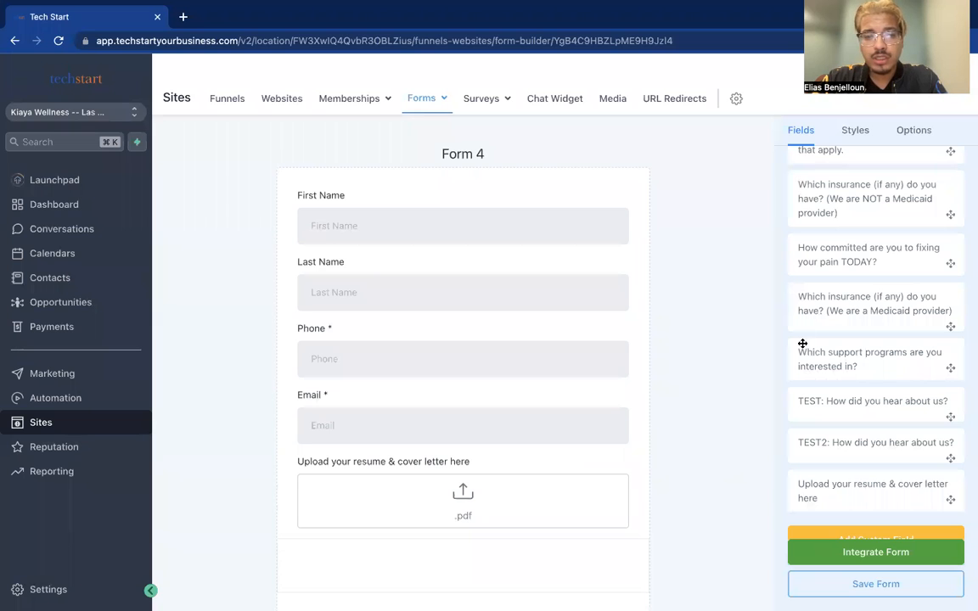
{"action": "scroll", "coordinate": [814, 375], "scroll_direction": "up", "scroll_amount": 10}
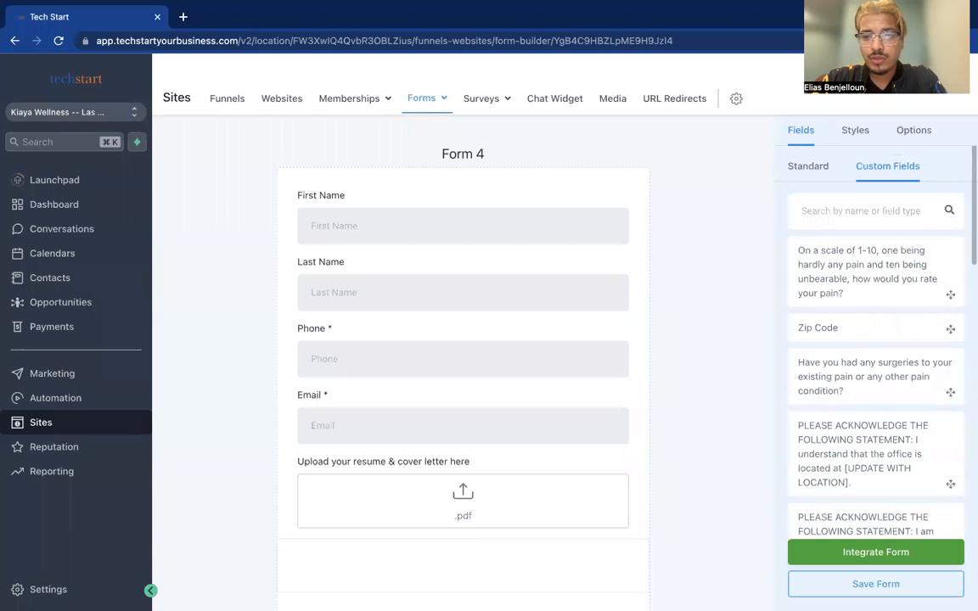
{"action": "left_click", "coordinate": [913, 133]}
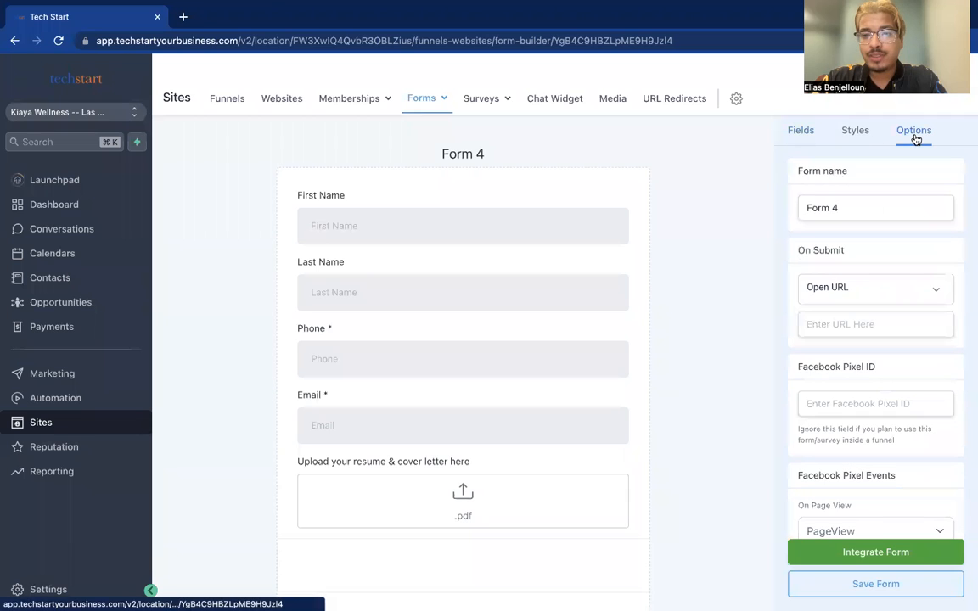
Rename the form "Job Application"
{"action": "triple_click", "coordinate": [894, 207]}
{"action": "type", "text": "Job Application"}
{"action": "left_click", "coordinate": [885, 265]}
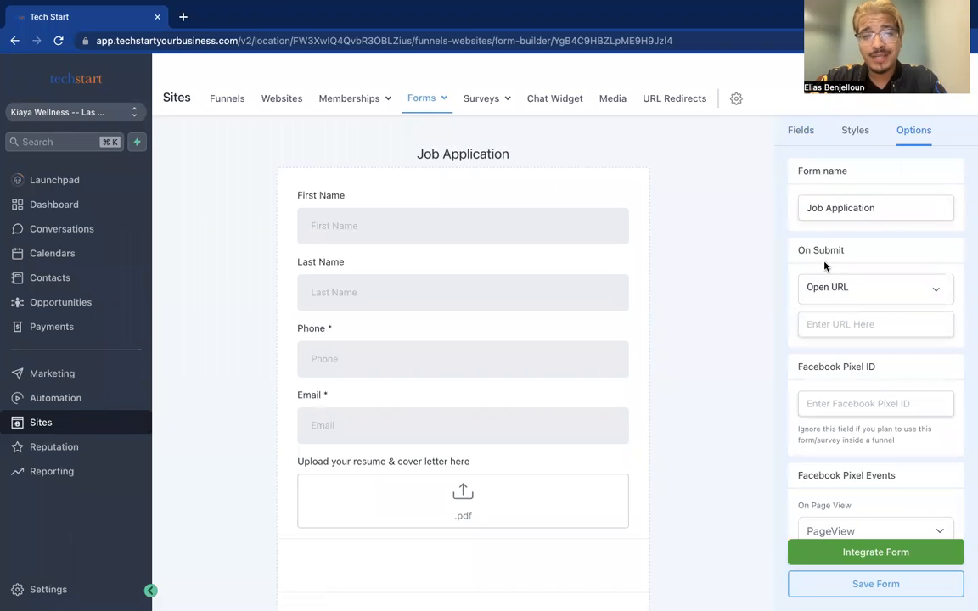
Set the form's on-submit action to Message with the text "Thank you for submitting an application!"
{"action": "left_click", "coordinate": [858, 286]}
{"action": "left_click", "coordinate": [875, 340]}
{"action": "left_click", "coordinate": [870, 323]}
{"action": "type", "text": "Thank"}
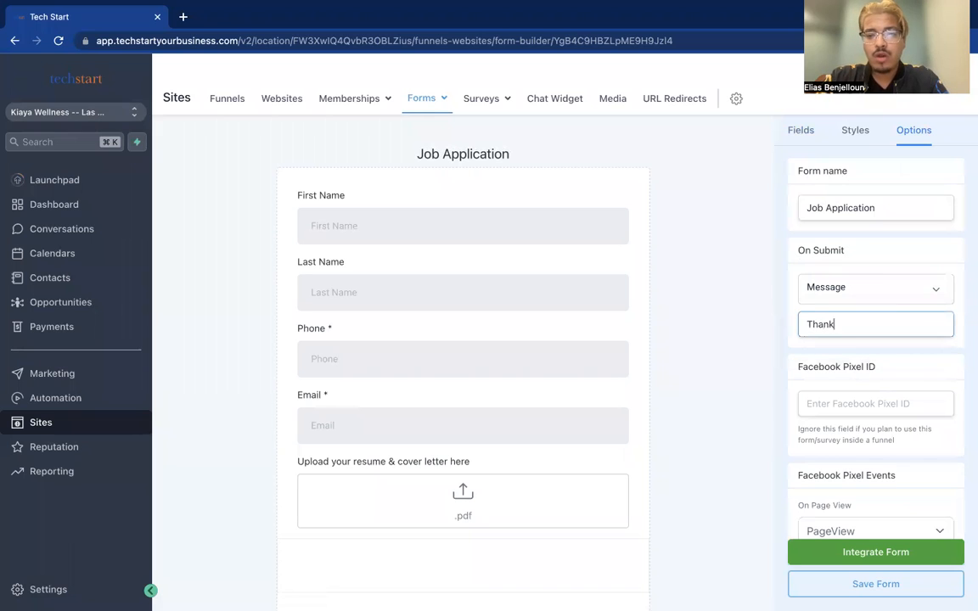
{"action": "type", "text": " you for submitting an ap"}
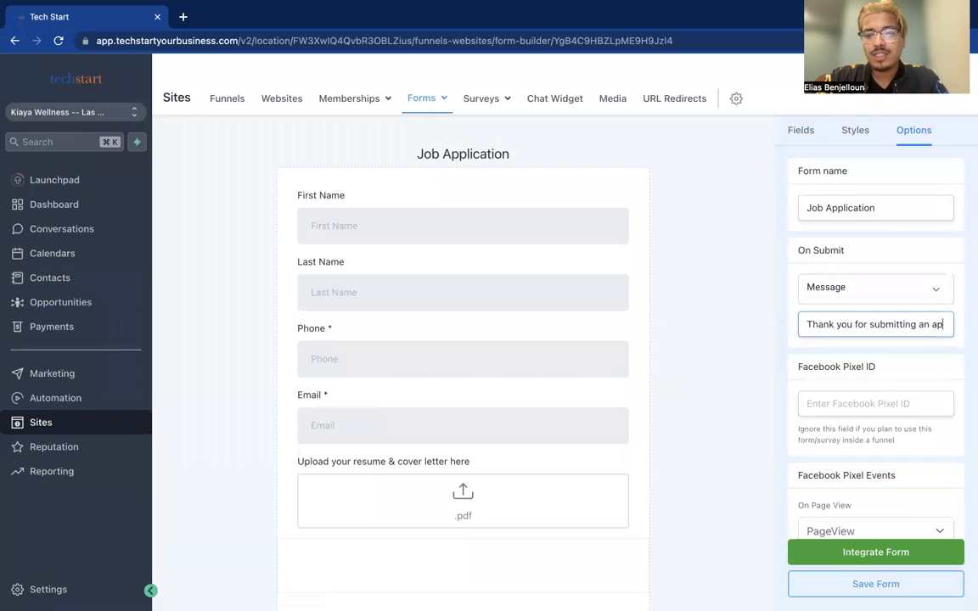
{"action": "type", "text": "plication!"}
Set the on-submit action to Open URL with no address, and turn on Sticky Contact
{"action": "left_click", "coordinate": [873, 293]}
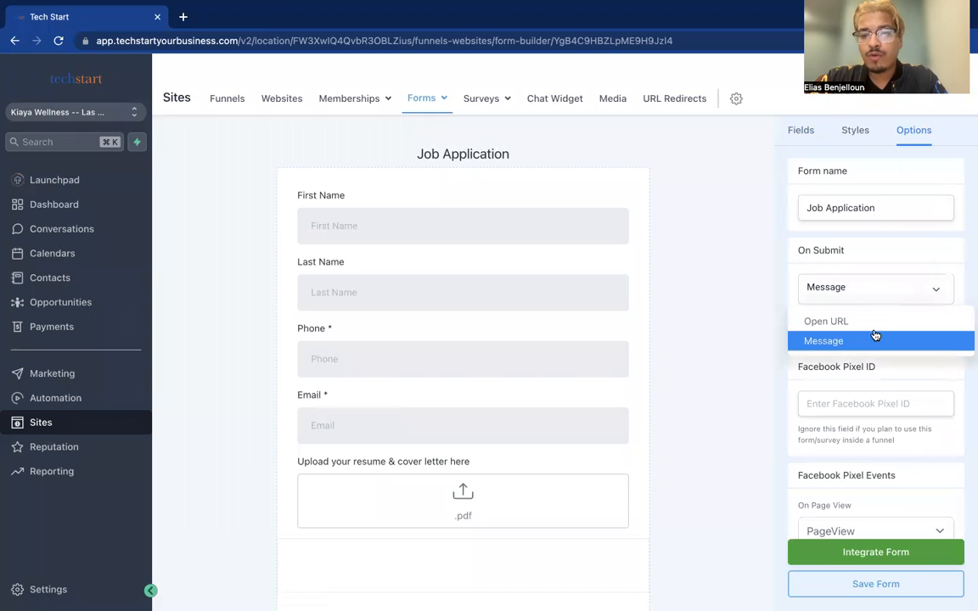
{"action": "left_click", "coordinate": [842, 317]}
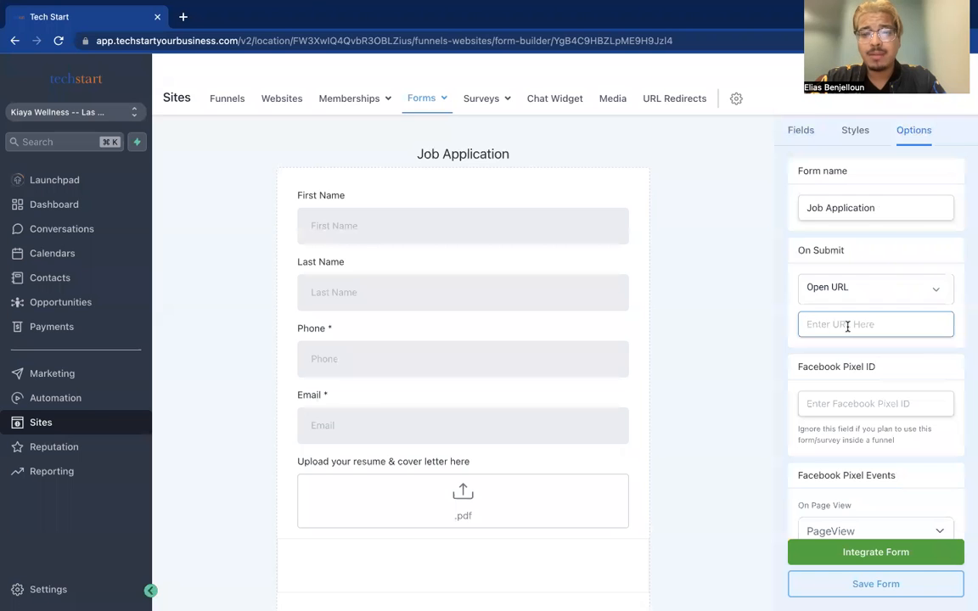
{"action": "scroll", "coordinate": [847, 326], "scroll_direction": "down", "scroll_amount": 2}
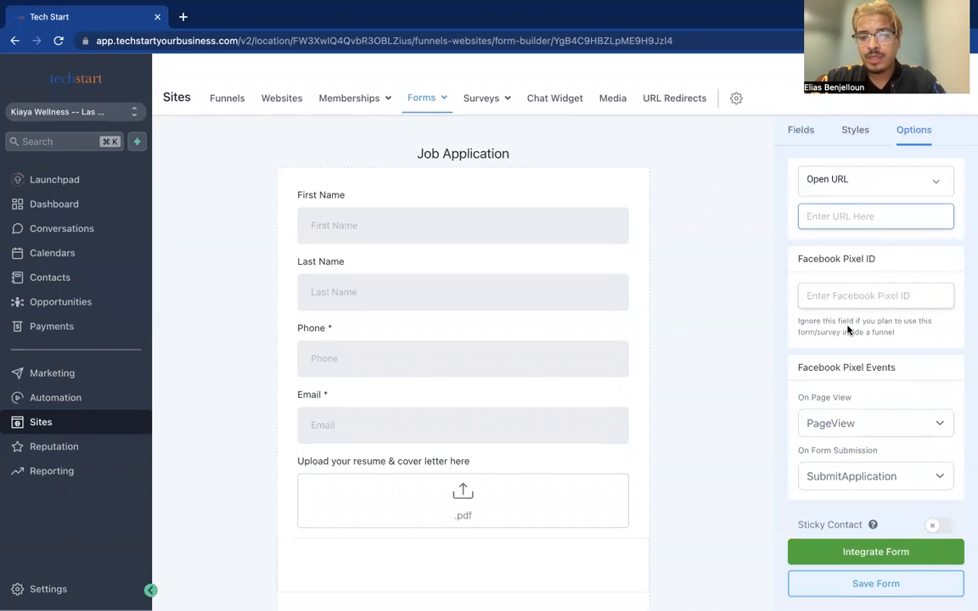
{"action": "left_click", "coordinate": [939, 526]}
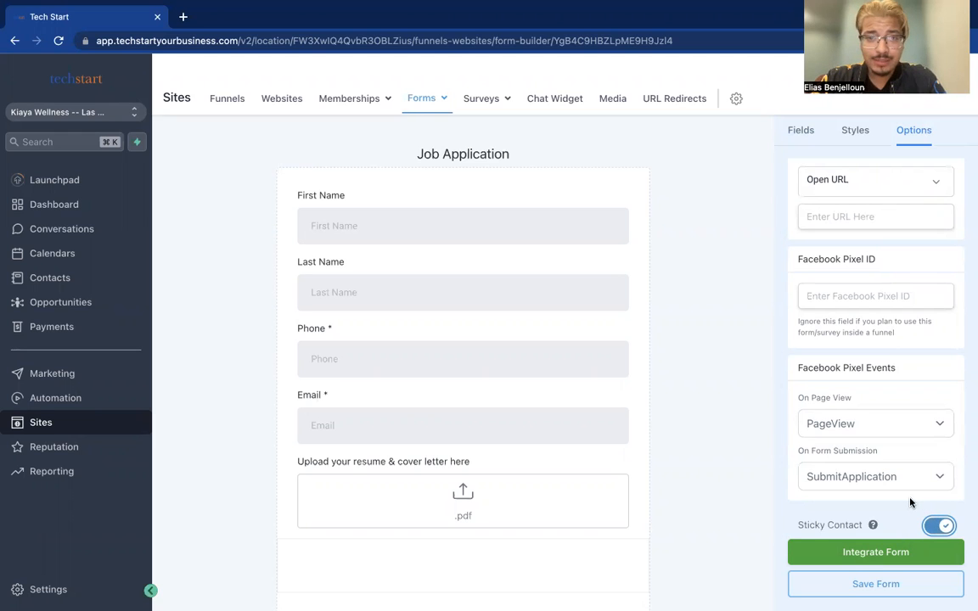
{"action": "left_click", "coordinate": [924, 524]}
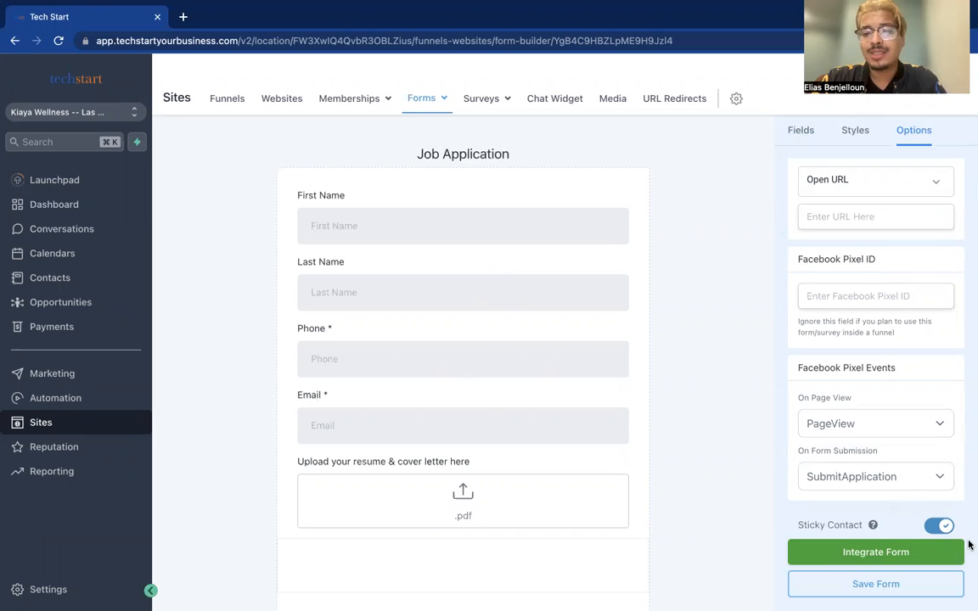
Turn on the Inline Forms layout in the form's styles, and toggle the field labels off and back on
{"action": "left_click", "coordinate": [846, 136]}
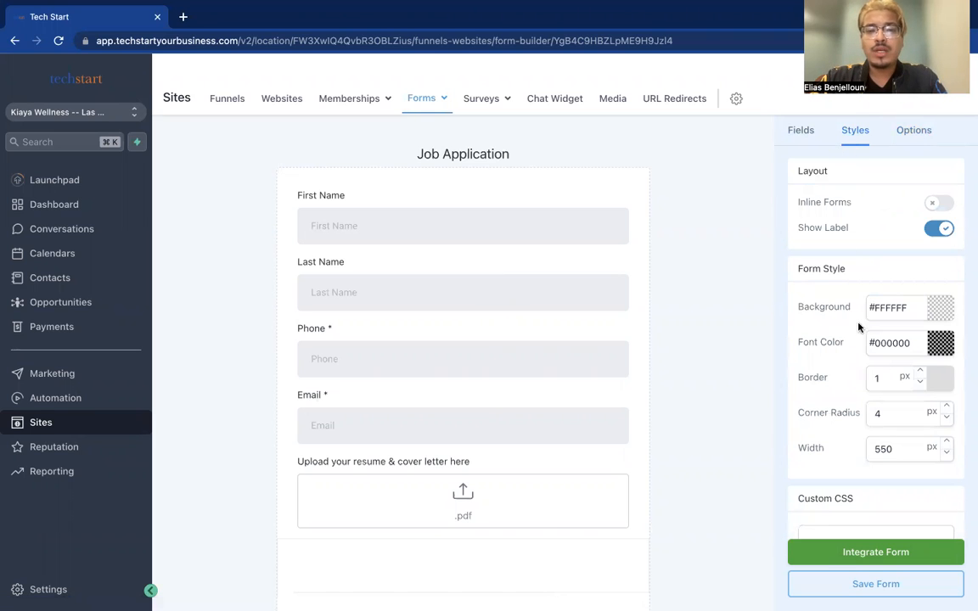
{"action": "left_click", "coordinate": [935, 206]}
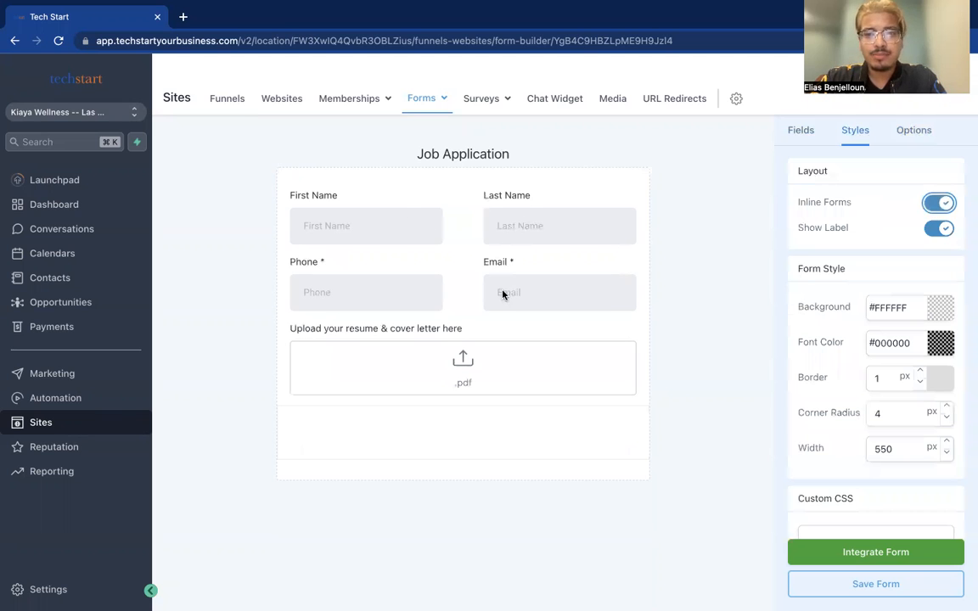
{"action": "left_click", "coordinate": [940, 231]}
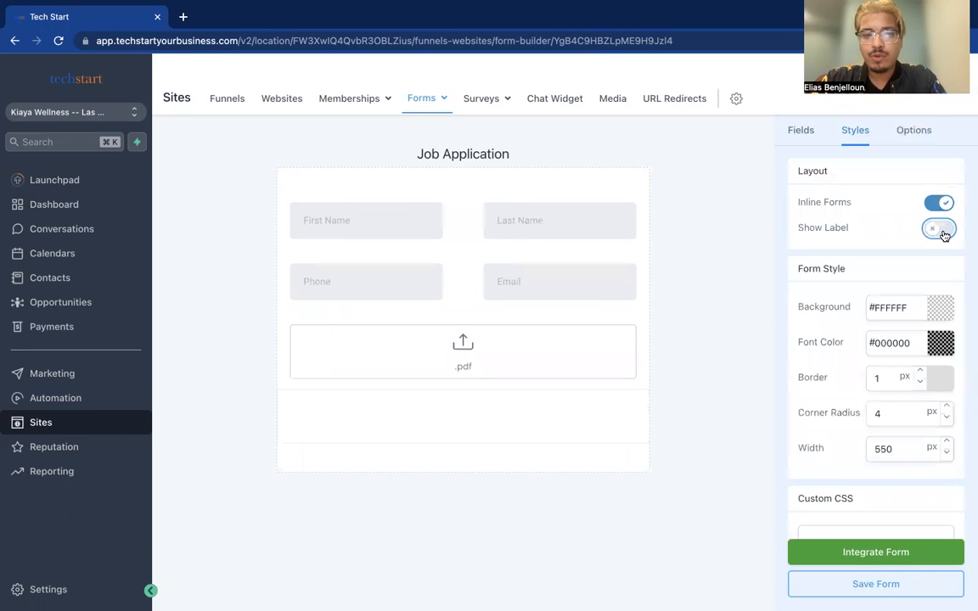
{"action": "left_click", "coordinate": [942, 232]}
Make the form's background fully transparent with the colour value #FF000000
{"action": "left_click", "coordinate": [937, 311]}
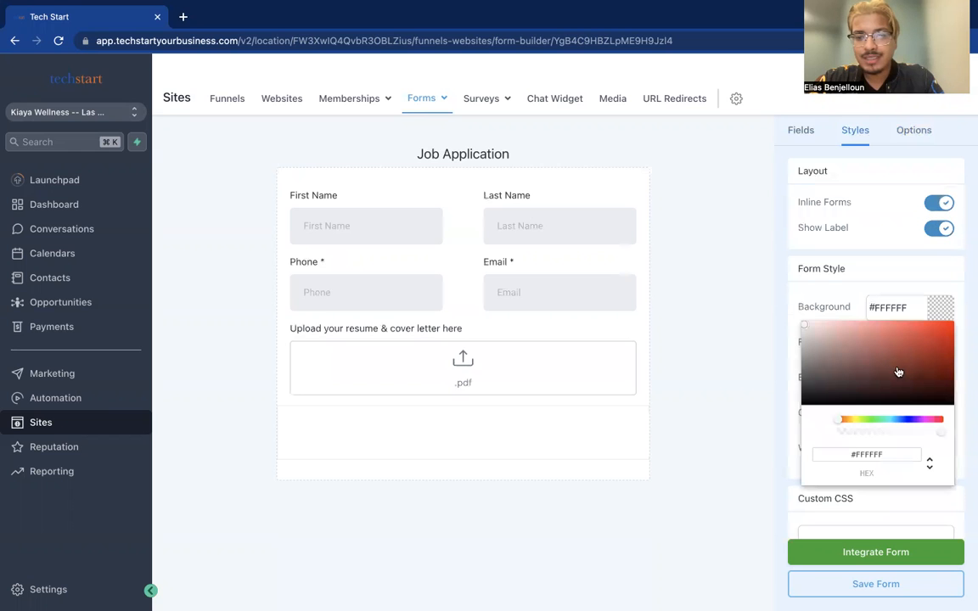
{"action": "left_click", "coordinate": [943, 341]}
{"action": "left_click_drag", "start_coordinate": [898, 350], "coordinate": [953, 324]}
{"action": "left_click_drag", "start_coordinate": [923, 433], "coordinate": [839, 431]}
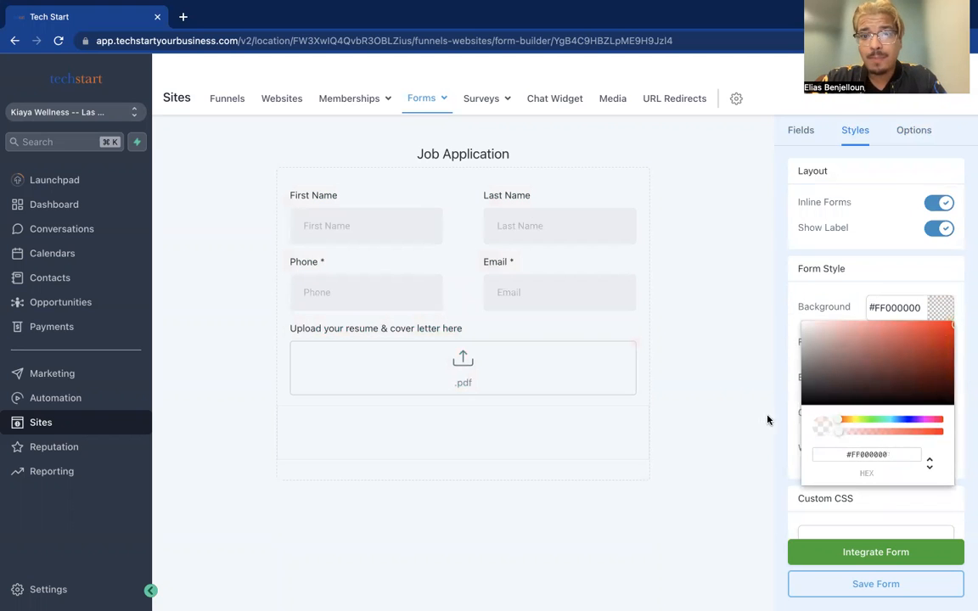
{"action": "left_click", "coordinate": [851, 276]}
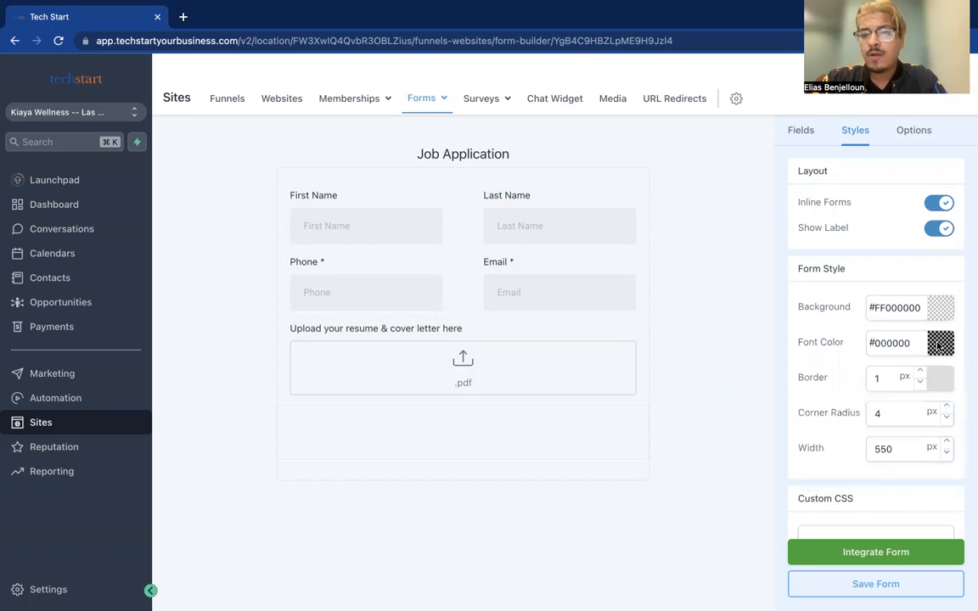
Save the form and copy its iframe embed code from the integration options
{"action": "scroll", "coordinate": [890, 333], "scroll_direction": "down", "scroll_amount": 3}
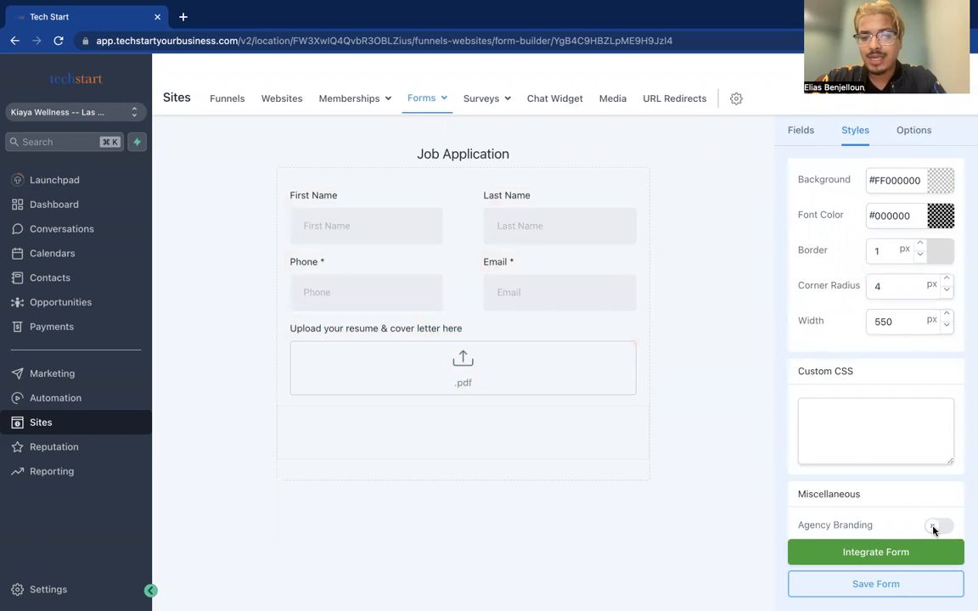
{"action": "left_click", "coordinate": [900, 585]}
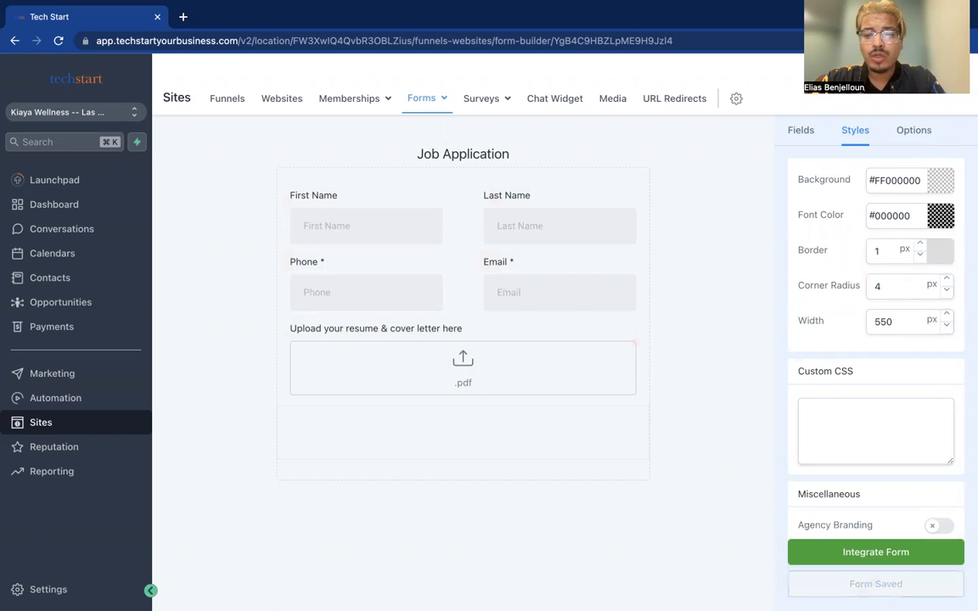
{"action": "left_click", "coordinate": [894, 557]}
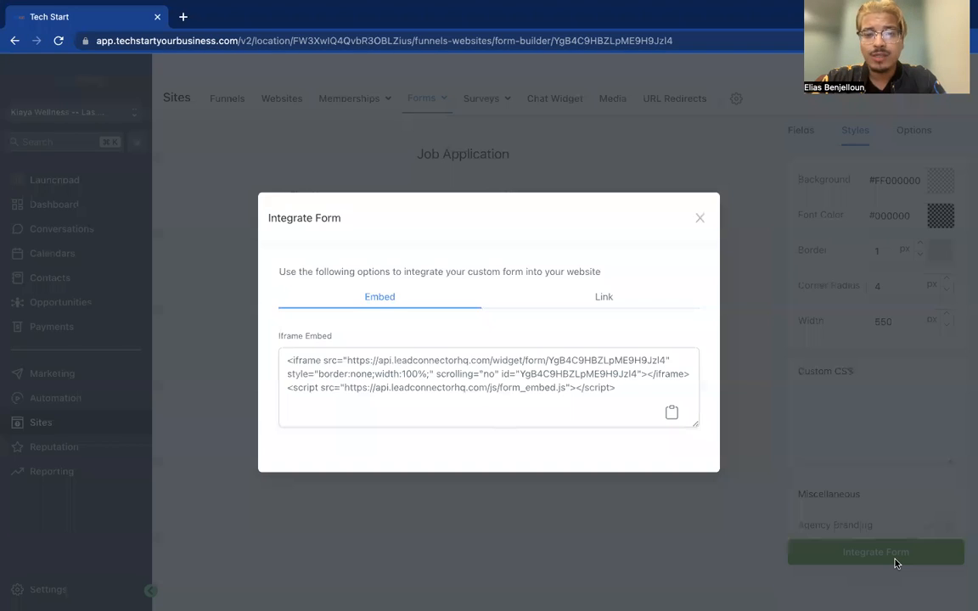
{"action": "left_click", "coordinate": [671, 412]}
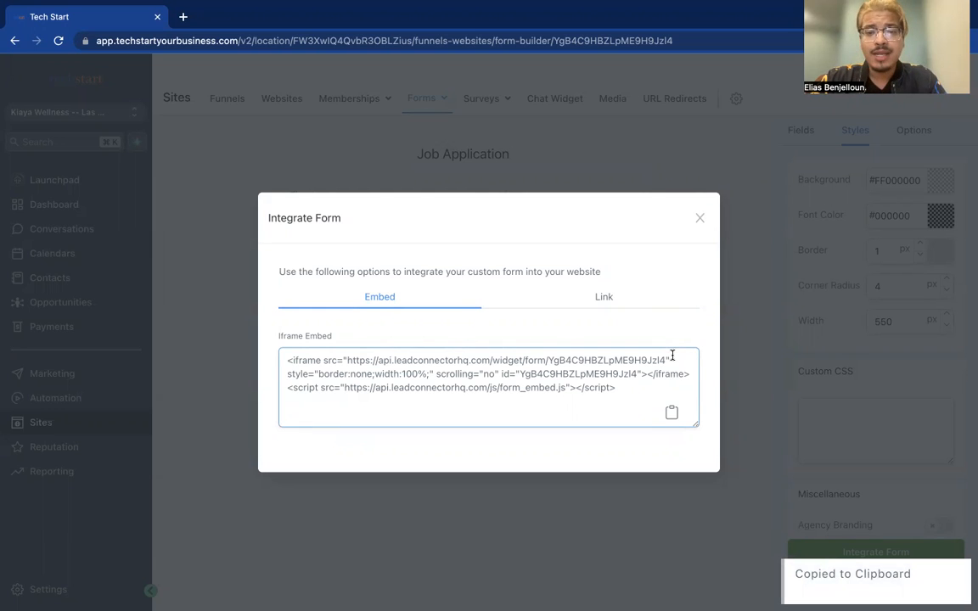
{"action": "left_click", "coordinate": [701, 220]}
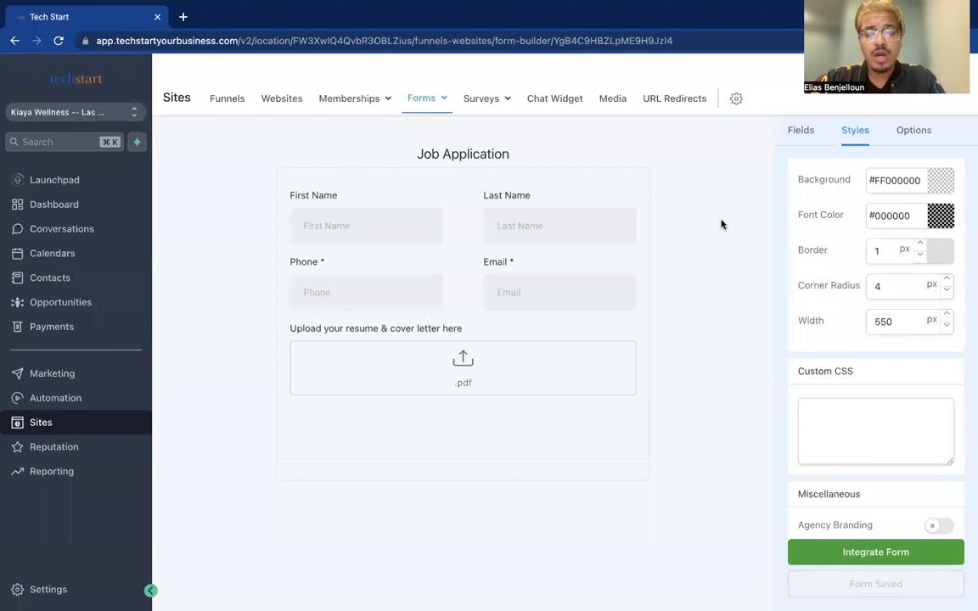
Look at the form's custom fields, and open the Custom Fields settings page through the Contacts settings
{"action": "left_click", "coordinate": [802, 133]}
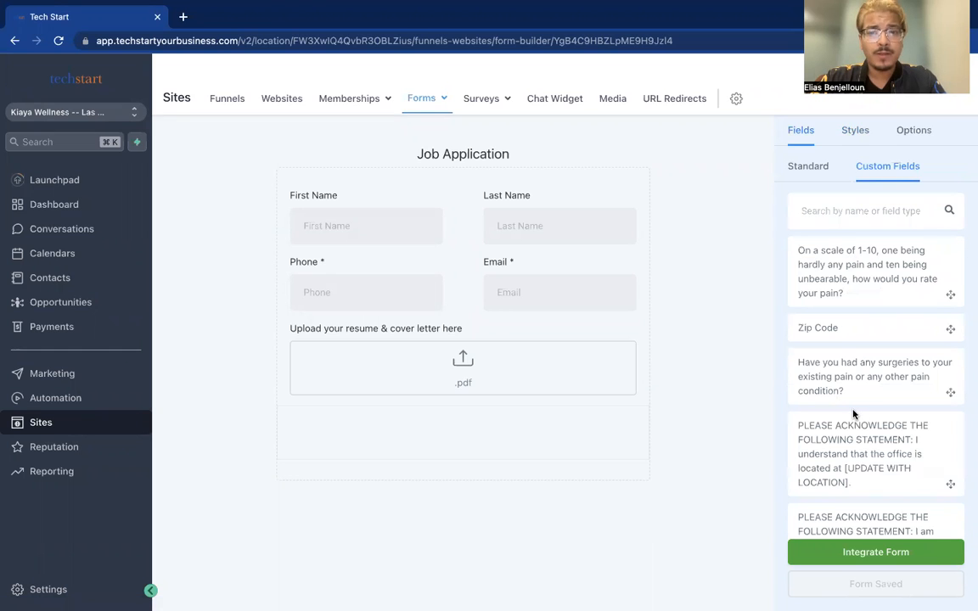
{"action": "left_click", "coordinate": [106, 277]}
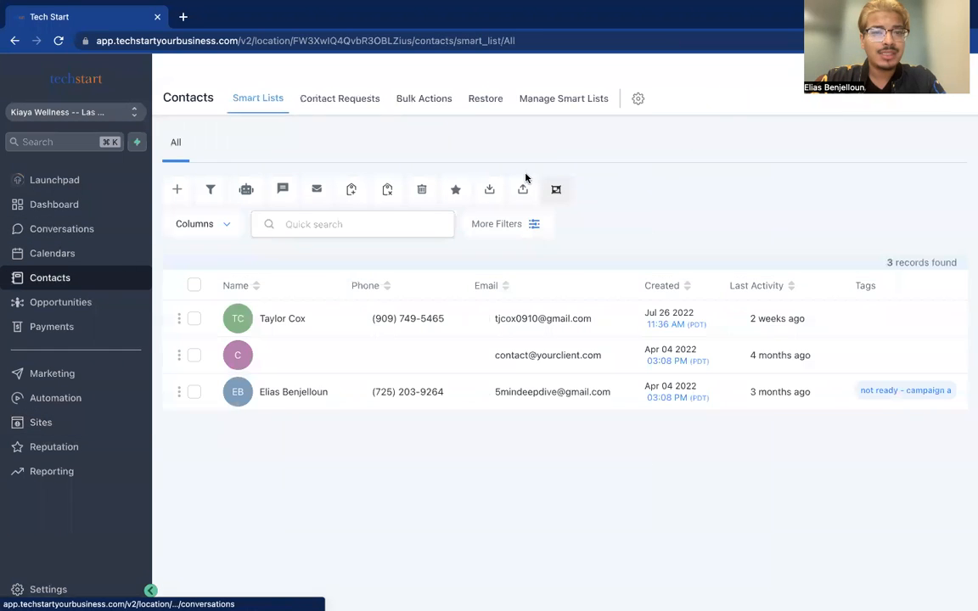
{"action": "left_click", "coordinate": [637, 99]}
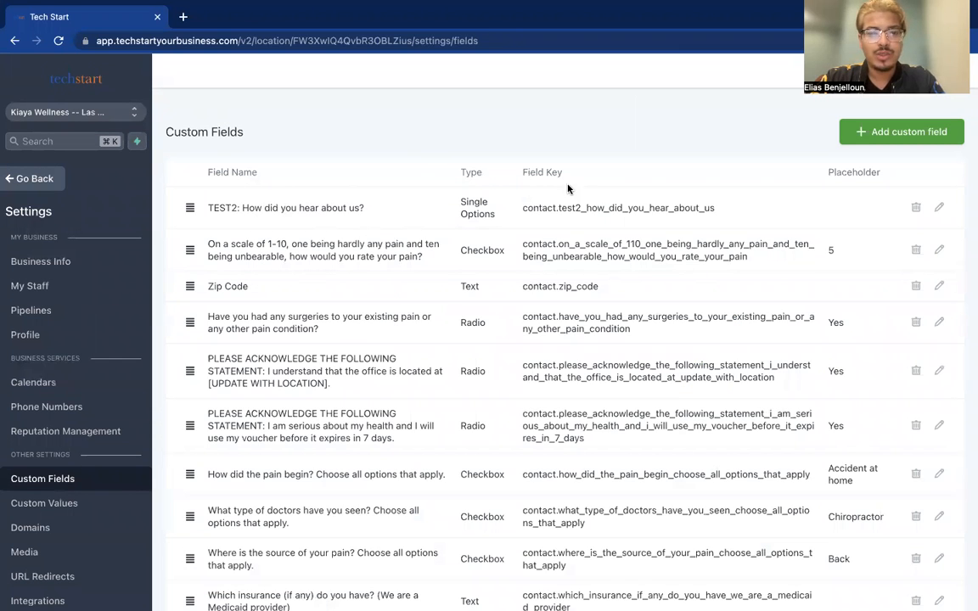
Edit the custom field "TEST2: How did you hear about us?", add a blank option and save the field
{"action": "left_click", "coordinate": [939, 209]}
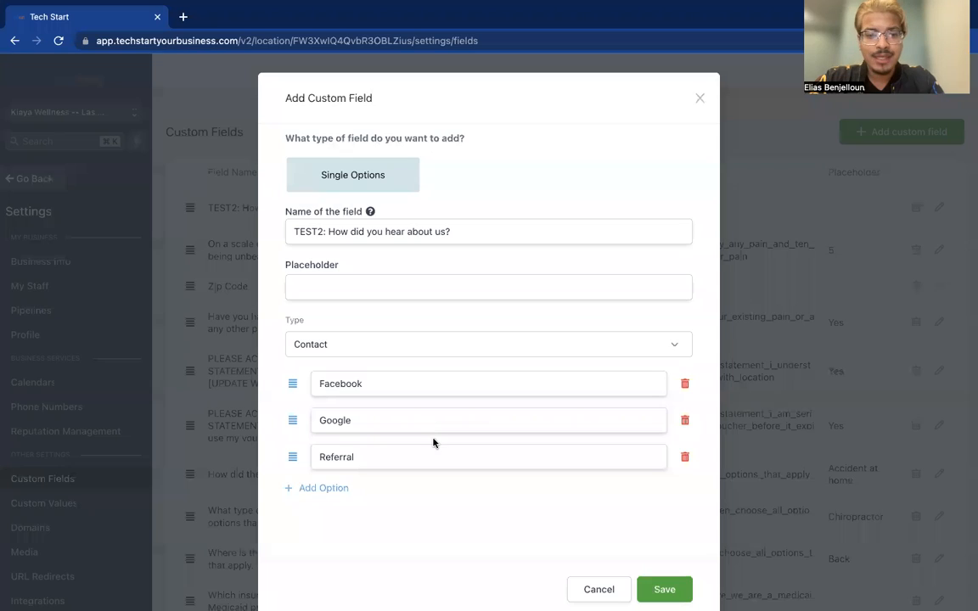
{"action": "left_click", "coordinate": [324, 488]}
{"action": "scroll", "coordinate": [654, 560], "scroll_direction": "down", "scroll_amount": 1}
{"action": "left_click", "coordinate": [654, 564]}
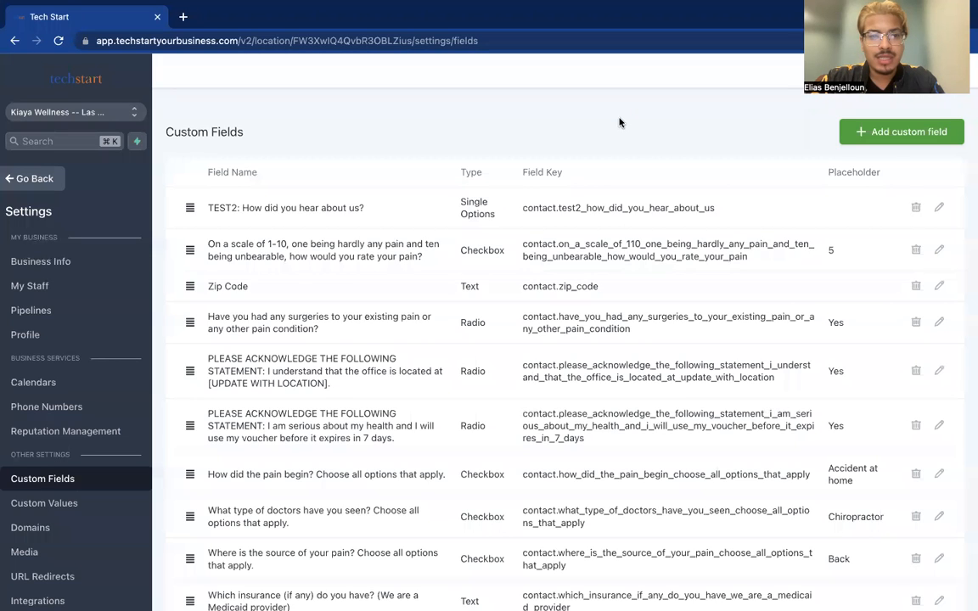
Search the Custom Fields page for "test" to locate the test fields
{"action": "key", "text": "ctrl+f"}
{"action": "type", "text": "test"}
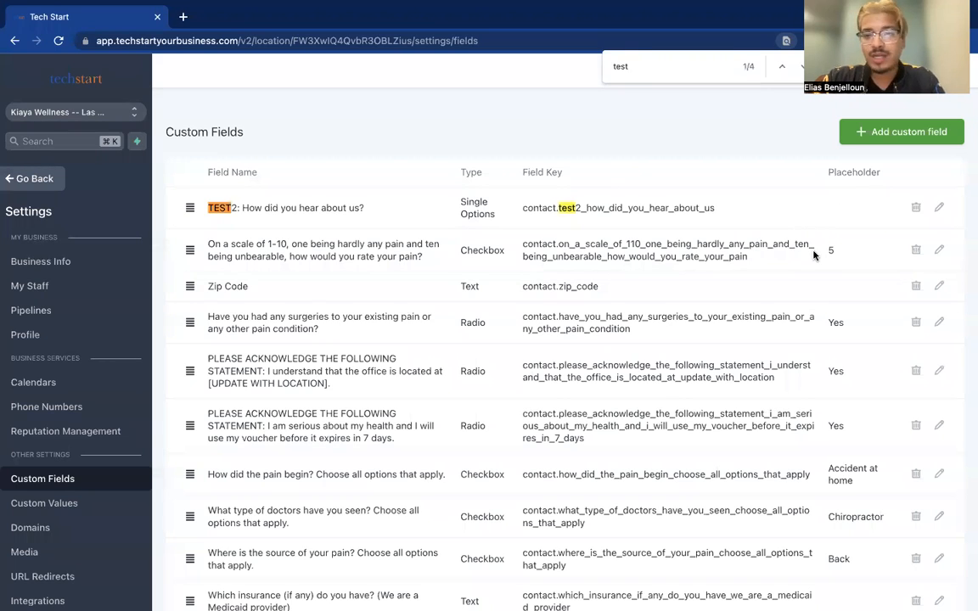
{"action": "scroll", "coordinate": [816, 254], "scroll_direction": "down", "scroll_amount": 1}
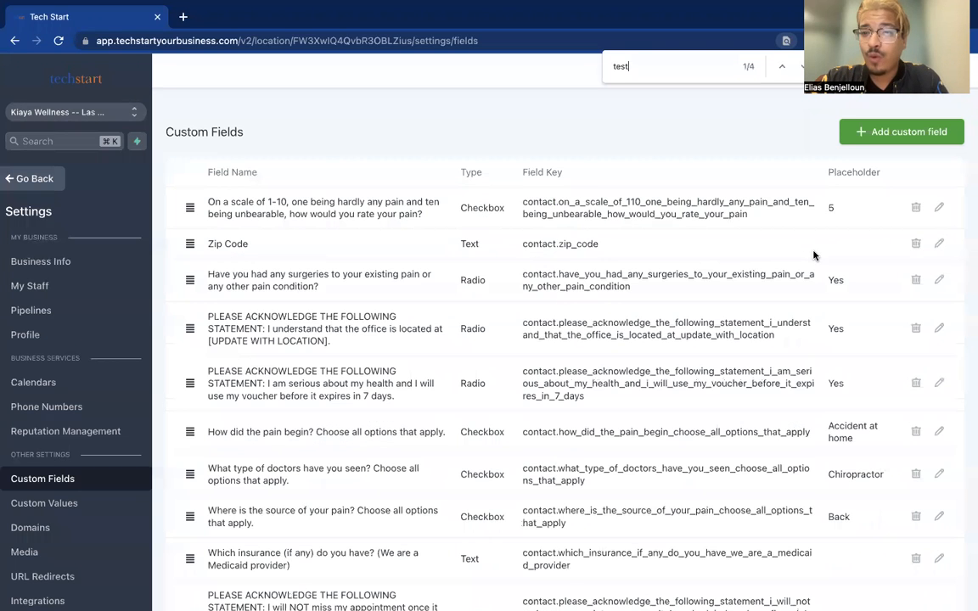